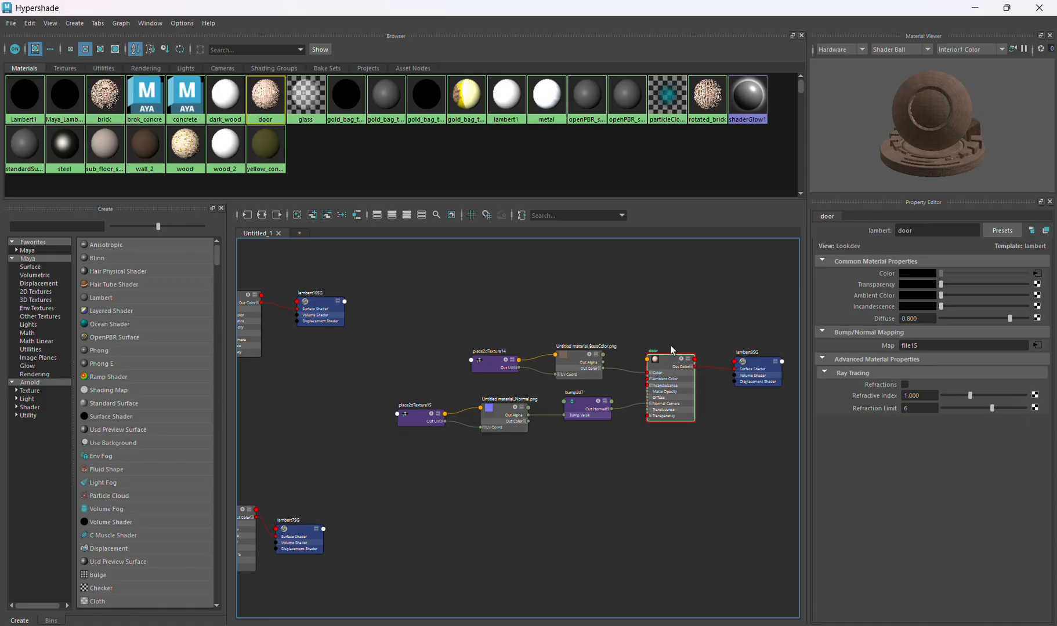
Step: Examine the shader networks of the brick, rotated_brick and metal materials, including the brick2_Normal.png file node
{"action": "middle_click_drag", "start_coordinate": [496, 313], "coordinate": [702, 229]}
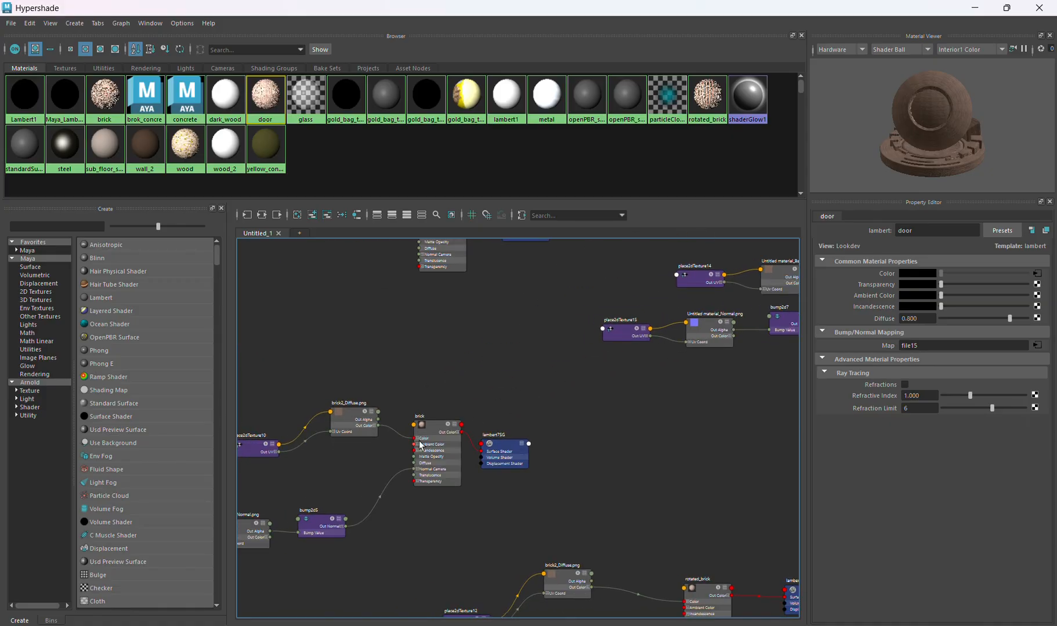
{"action": "left_click", "coordinate": [438, 429]}
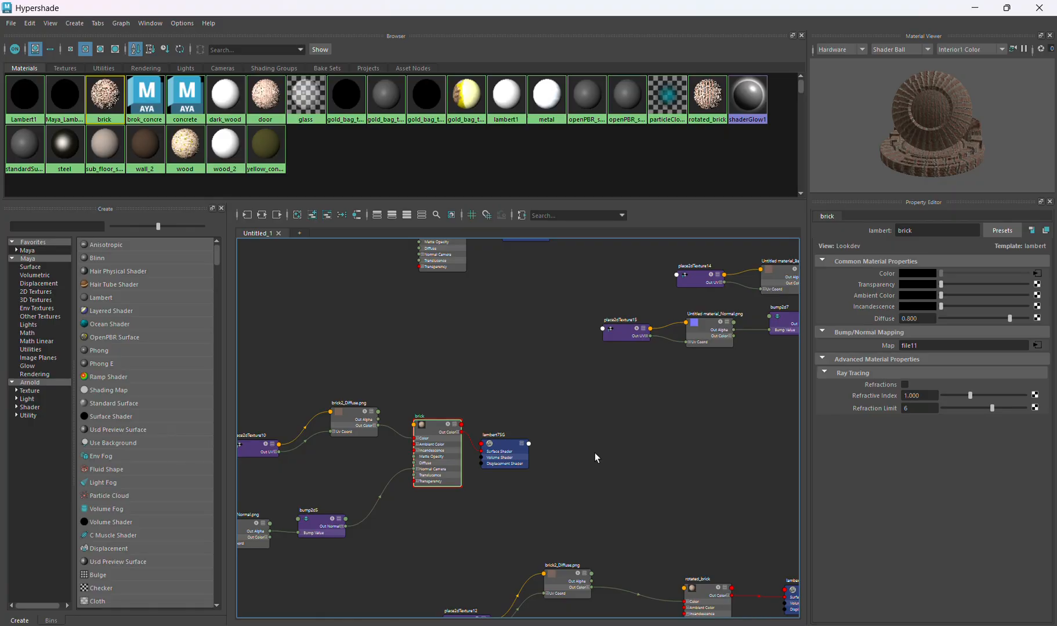
{"action": "middle_click_drag", "start_coordinate": [595, 453], "coordinate": [469, 304]}
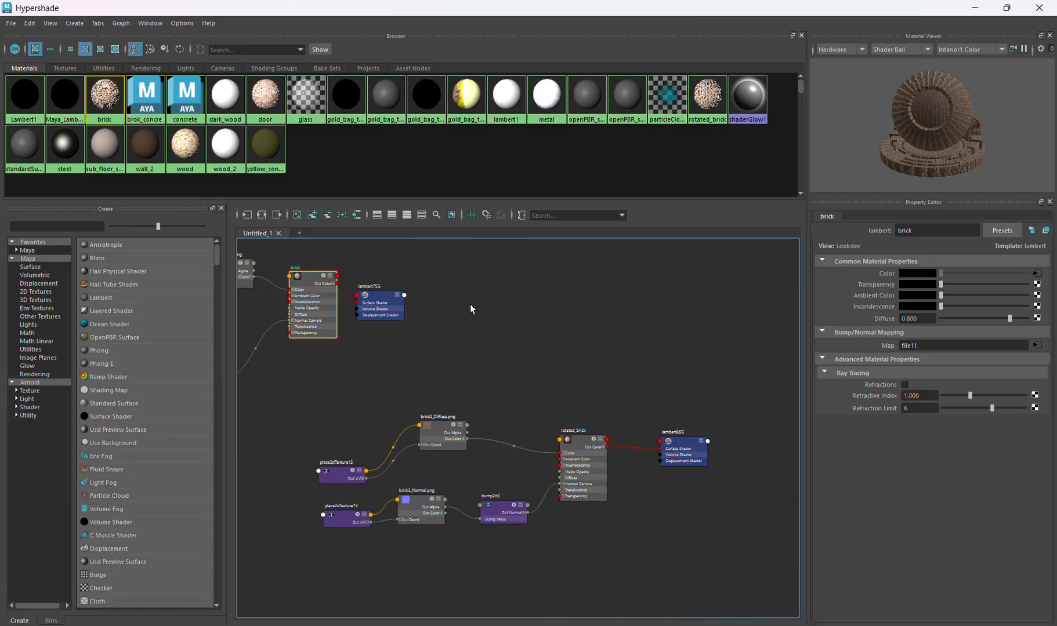
{"action": "left_click", "coordinate": [582, 447]}
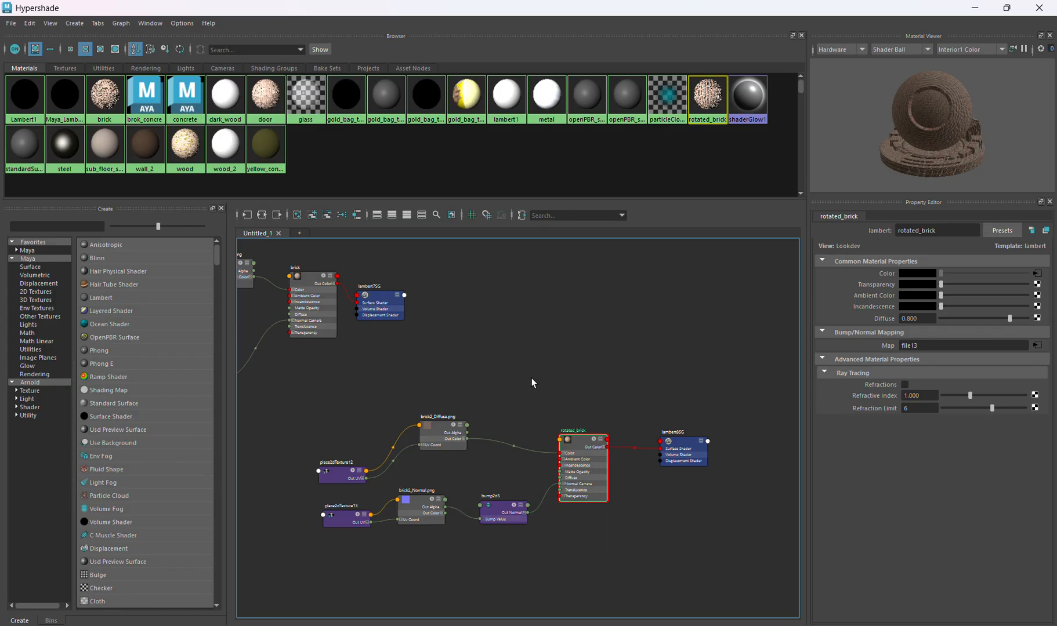
{"action": "left_click", "coordinate": [416, 506]}
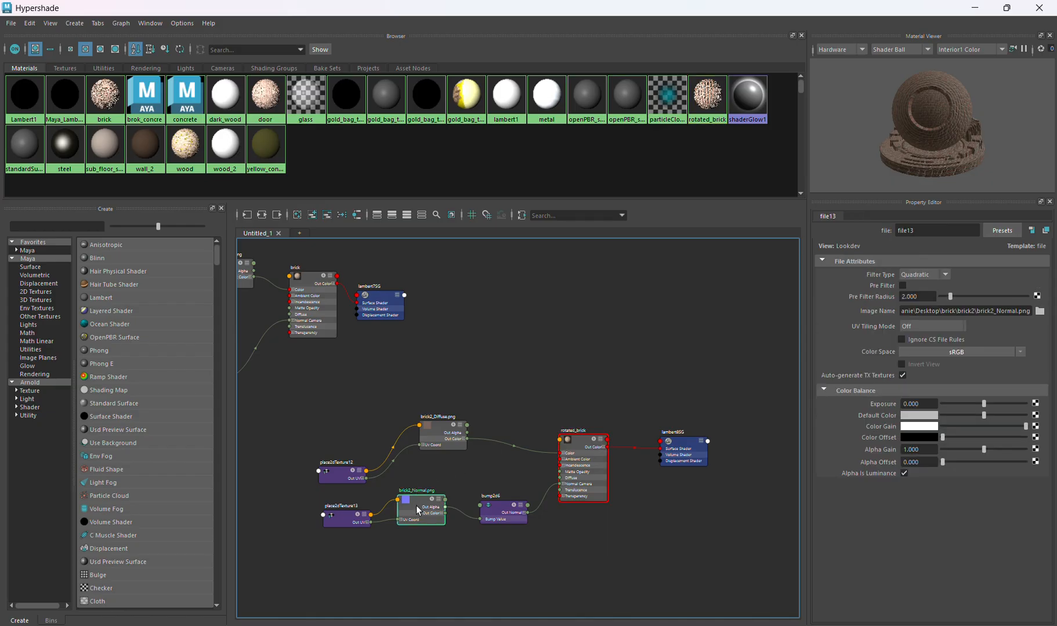
{"action": "scroll", "coordinate": [417, 455], "scroll_direction": "down", "scroll_amount": 5}
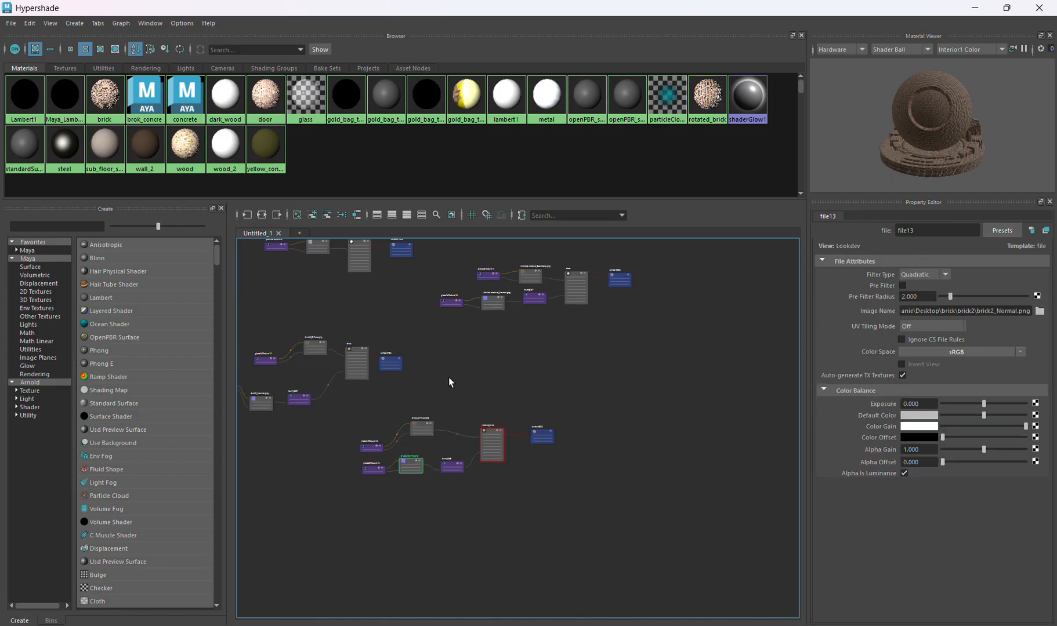
{"action": "middle_click_drag", "start_coordinate": [483, 384], "coordinate": [537, 473], "text": "alt"}
{"action": "left_click", "coordinate": [413, 334]}
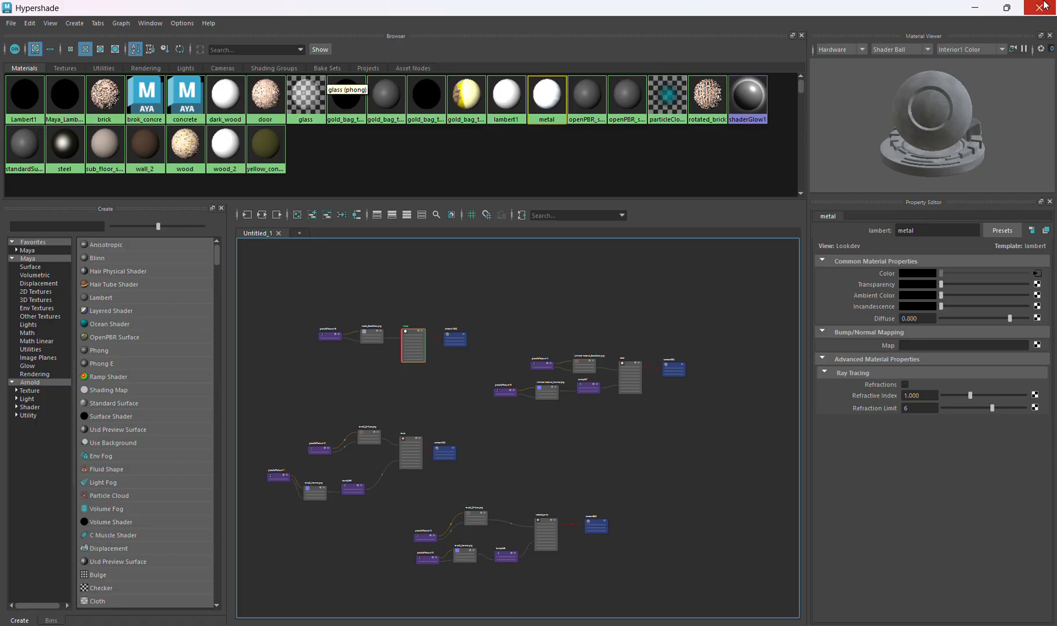
Step: Minimise the Hypershade and look over the textured roof, brick wall, window and door pieces in the scene
{"action": "left_click", "coordinate": [974, 7]}
{"action": "scroll", "coordinate": [698, 302], "scroll_direction": "down", "scroll_amount": 5}
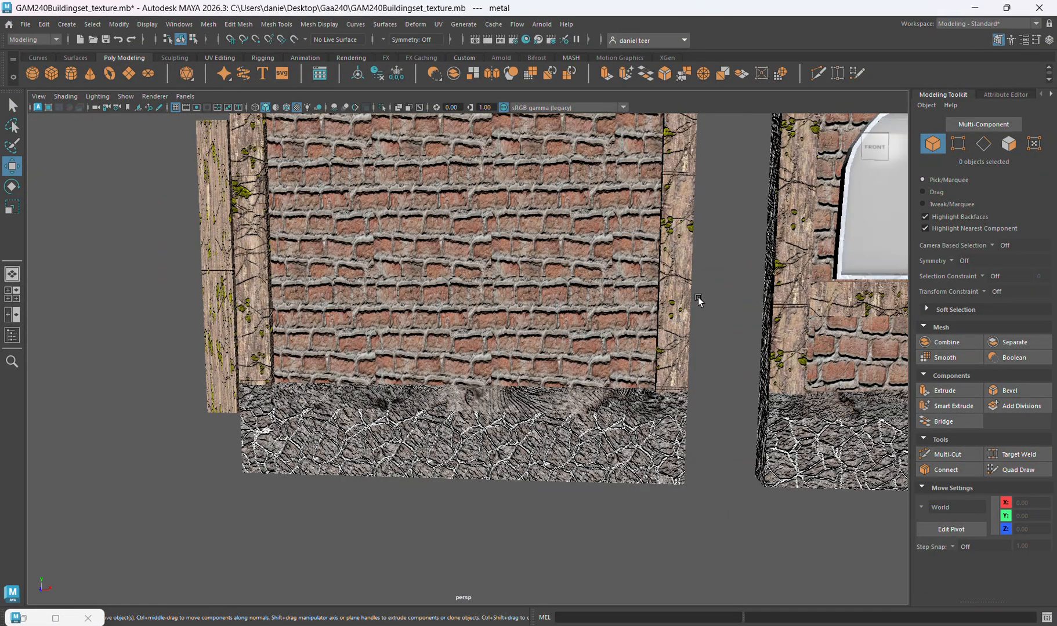
{"action": "middle_click_drag", "start_coordinate": [276, 281], "coordinate": [510, 482], "text": "alt"}
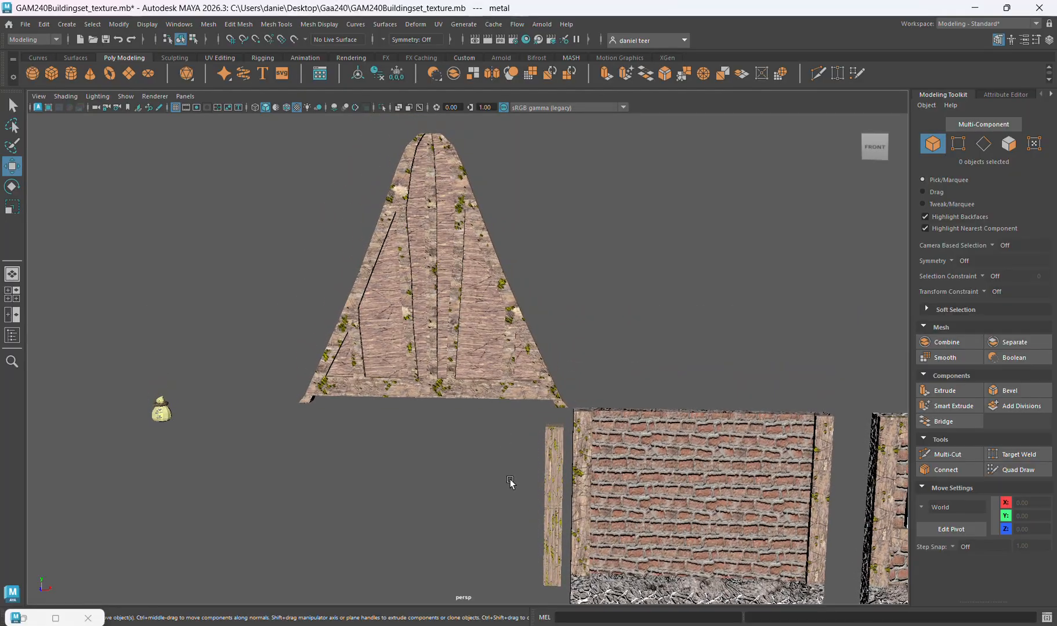
{"action": "middle_click_drag", "start_coordinate": [745, 422], "coordinate": [202, 316], "text": "alt"}
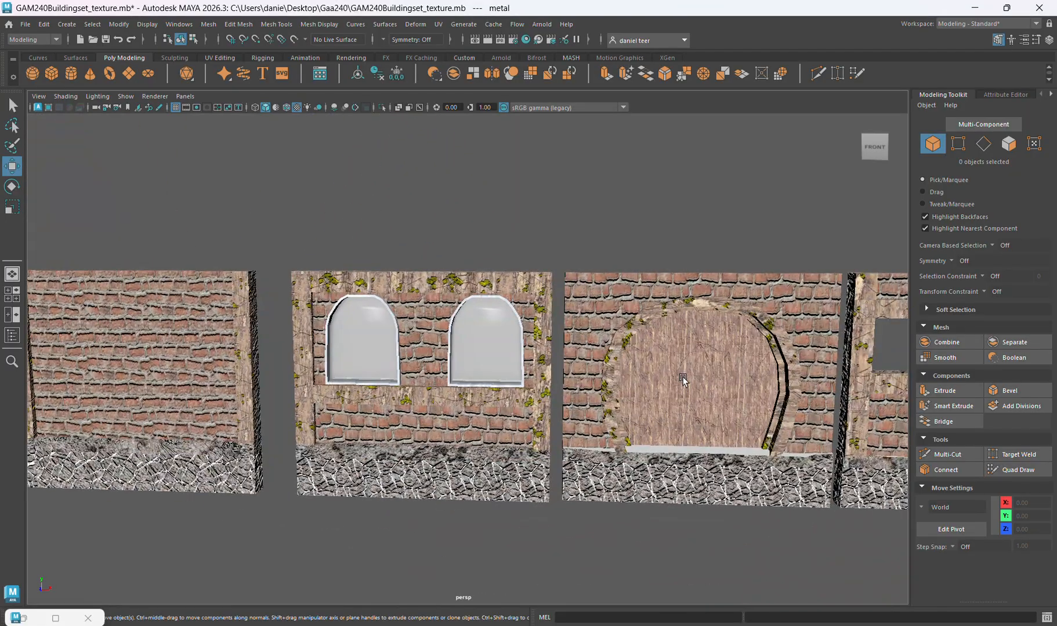
Step: Select the round wooden door and inspect its wood texture up close
{"action": "left_click", "coordinate": [695, 390]}
{"action": "scroll", "coordinate": [704, 406], "scroll_direction": "up", "scroll_amount": 2}
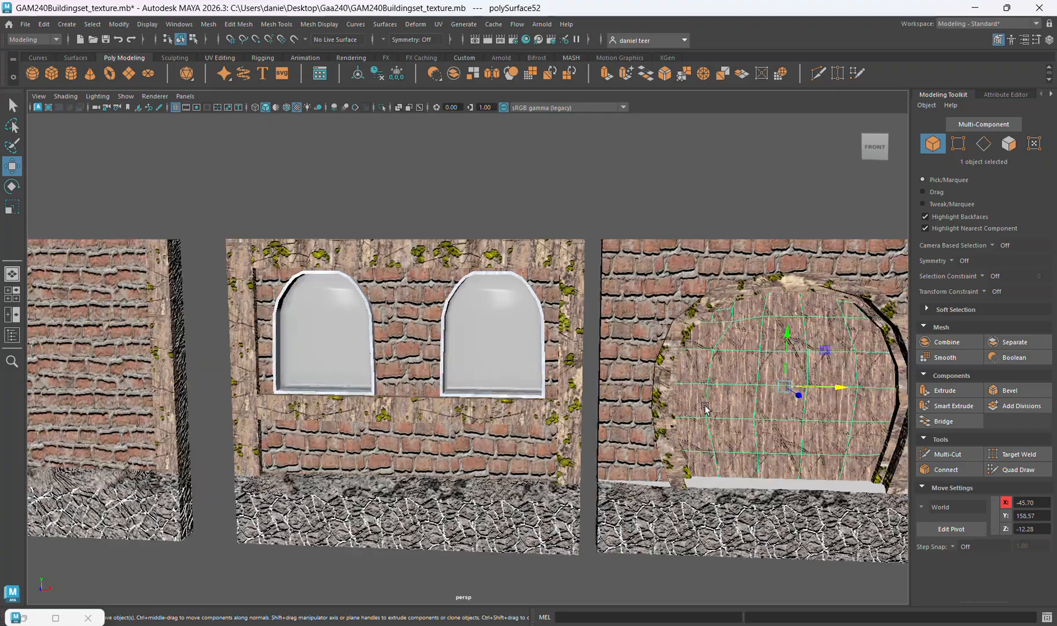
{"action": "middle_click_drag", "start_coordinate": [859, 445], "coordinate": [504, 431], "text": "alt"}
{"action": "scroll", "coordinate": [410, 413], "scroll_direction": "up", "scroll_amount": 2}
{"action": "scroll", "coordinate": [410, 413], "scroll_direction": "up", "scroll_amount": 1}
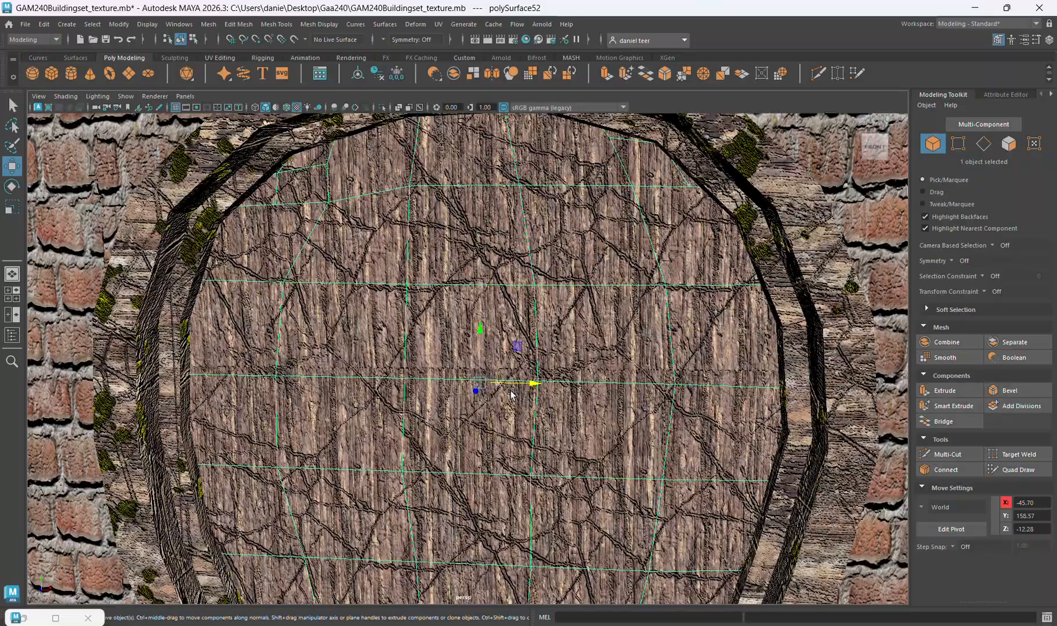
{"action": "scroll", "coordinate": [511, 393], "scroll_direction": "down", "scroll_amount": 5}
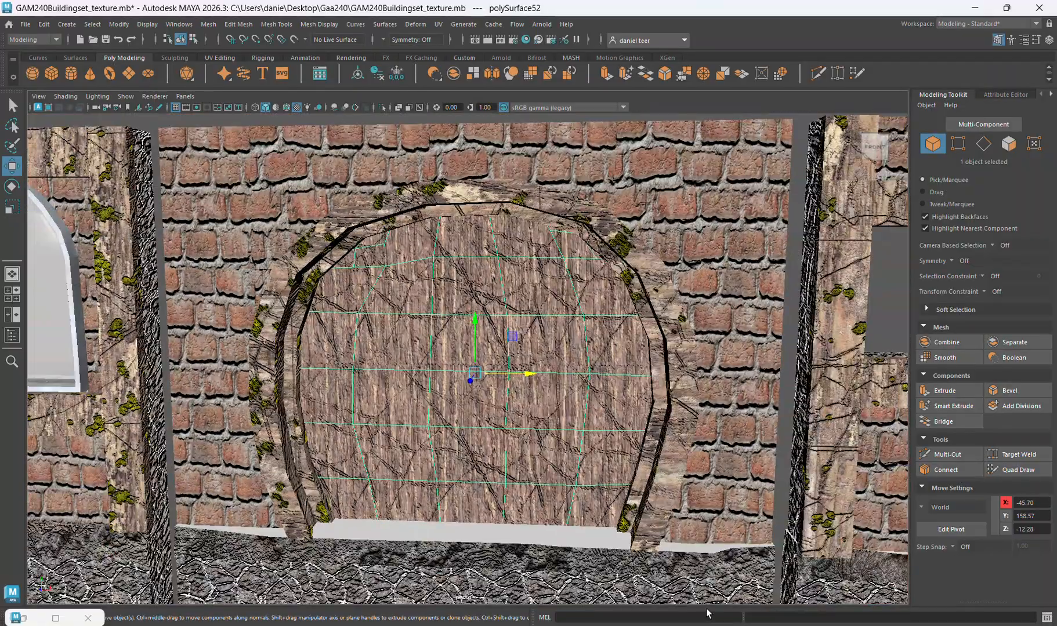
{"action": "scroll", "coordinate": [575, 446], "scroll_direction": "down", "scroll_amount": 6}
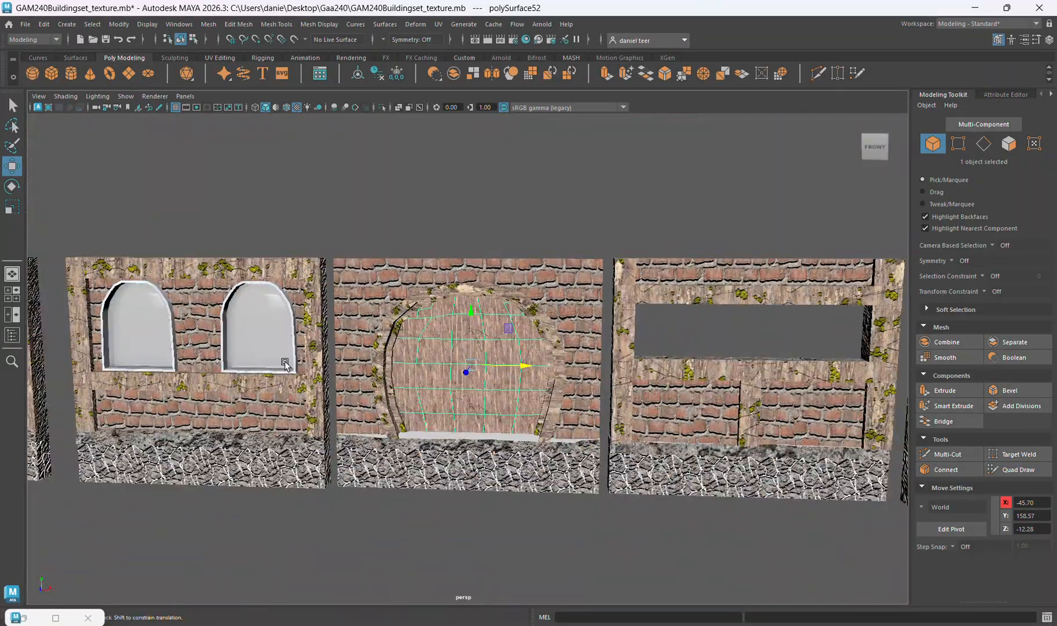
Step: Select the tall tapered roof piece and inspect the wood texture on its planks and trim
{"action": "middle_click_drag", "start_coordinate": [284, 364], "coordinate": [736, 435], "text": "alt"}
{"action": "middle_click_drag", "start_coordinate": [329, 329], "coordinate": [485, 333], "text": "alt"}
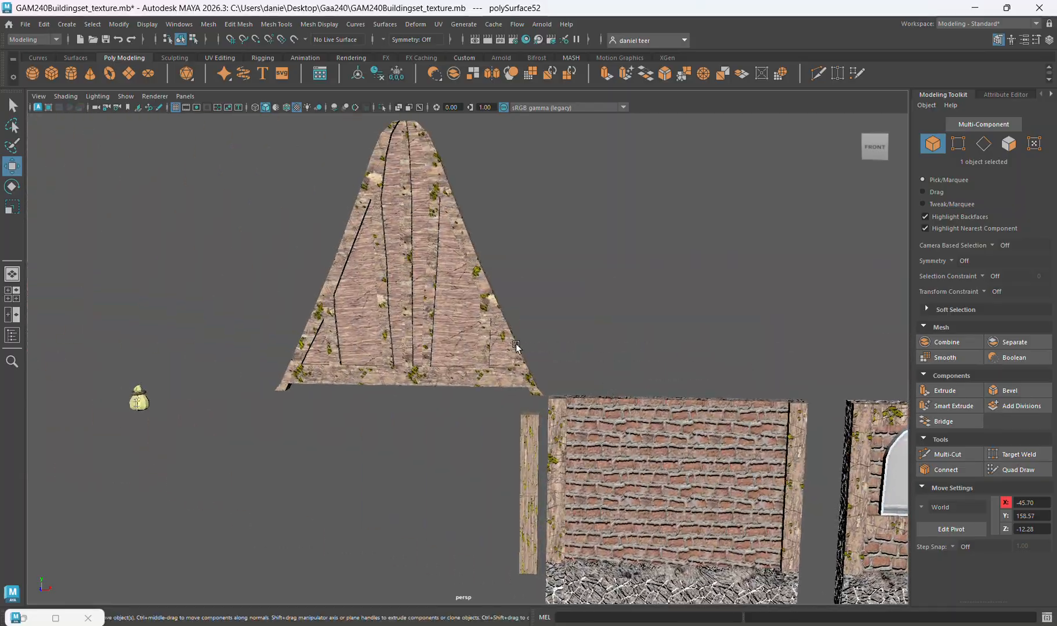
{"action": "left_click", "coordinate": [445, 319]}
{"action": "scroll", "coordinate": [445, 317], "scroll_direction": "up", "scroll_amount": 4}
{"action": "scroll", "coordinate": [445, 317], "scroll_direction": "up", "scroll_amount": 2}
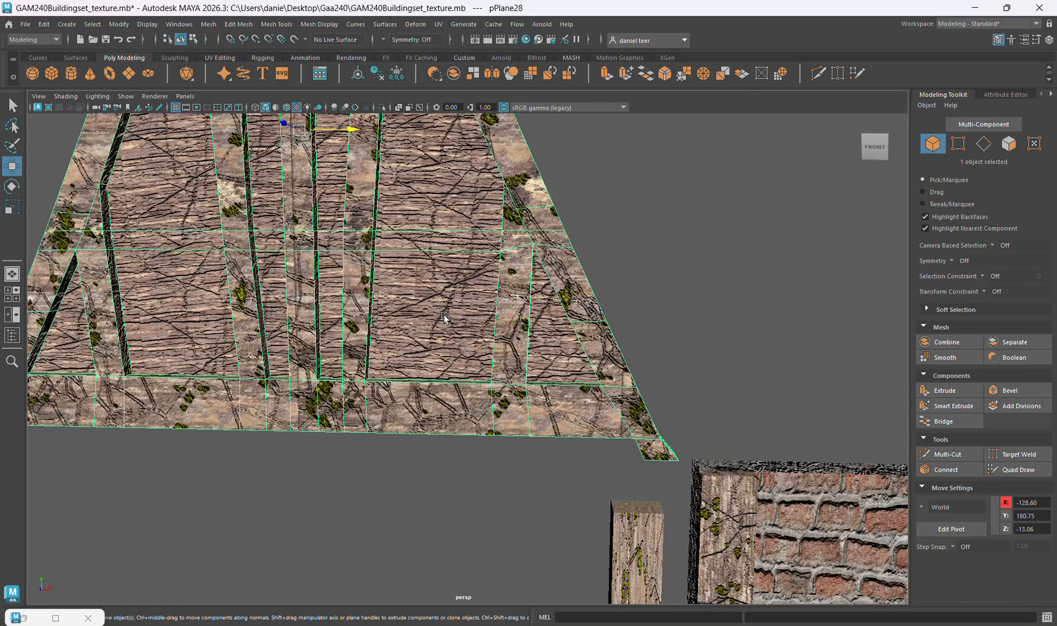
{"action": "middle_click_drag", "start_coordinate": [443, 315], "coordinate": [537, 425], "text": "alt"}
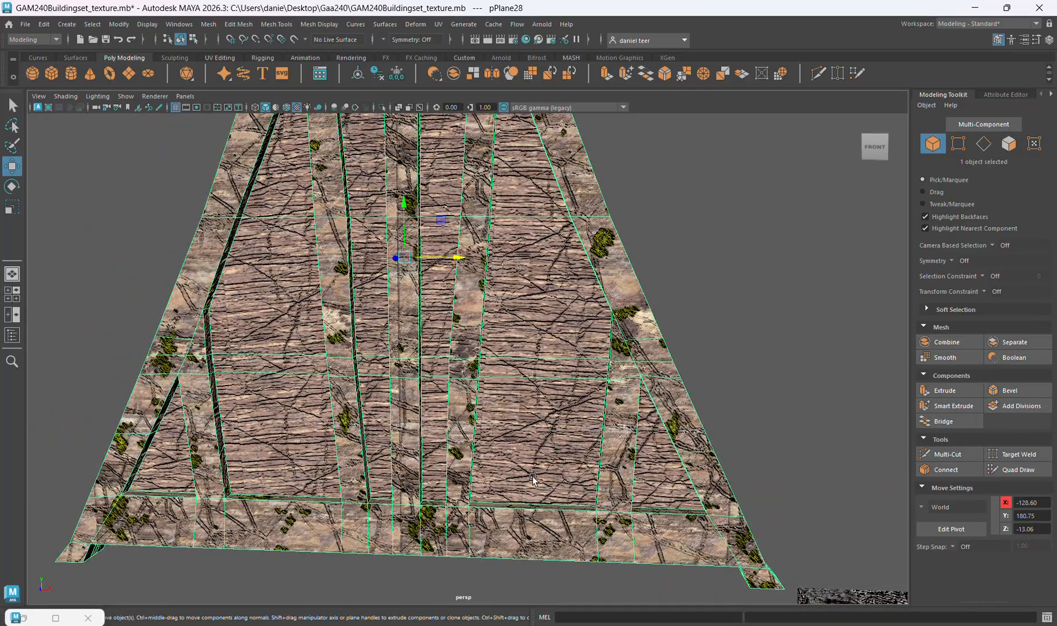
{"action": "scroll", "coordinate": [609, 399], "scroll_direction": "down", "scroll_amount": 6}
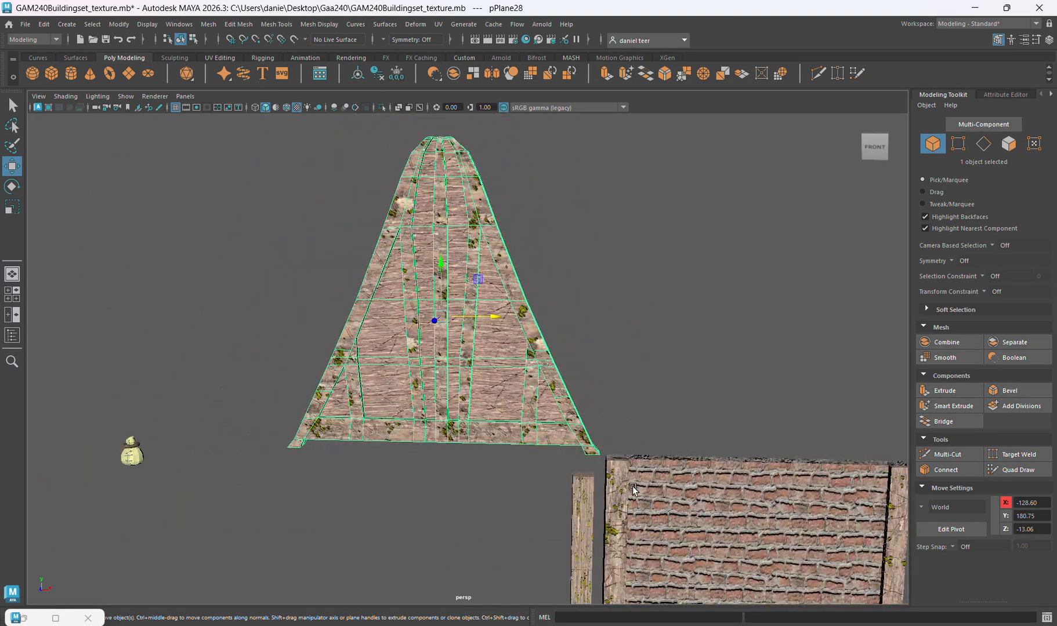
Step: Select the plain brick wall and inspect its brick texture and mossy wooden corner post from the front and side
{"action": "left_click", "coordinate": [615, 501]}
{"action": "middle_click_drag", "start_coordinate": [636, 515], "coordinate": [513, 356], "text": "alt"}
{"action": "scroll", "coordinate": [513, 357], "scroll_direction": "up", "scroll_amount": 5}
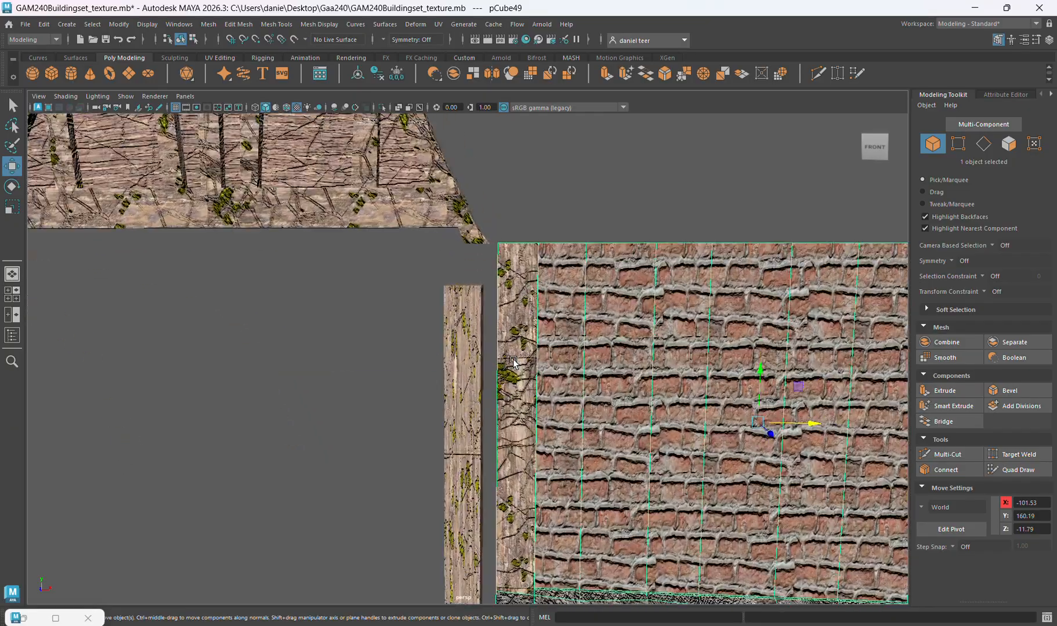
{"action": "scroll", "coordinate": [555, 399], "scroll_direction": "up", "scroll_amount": 3}
{"action": "middle_click_drag", "start_coordinate": [555, 399], "coordinate": [447, 378], "text": "alt"}
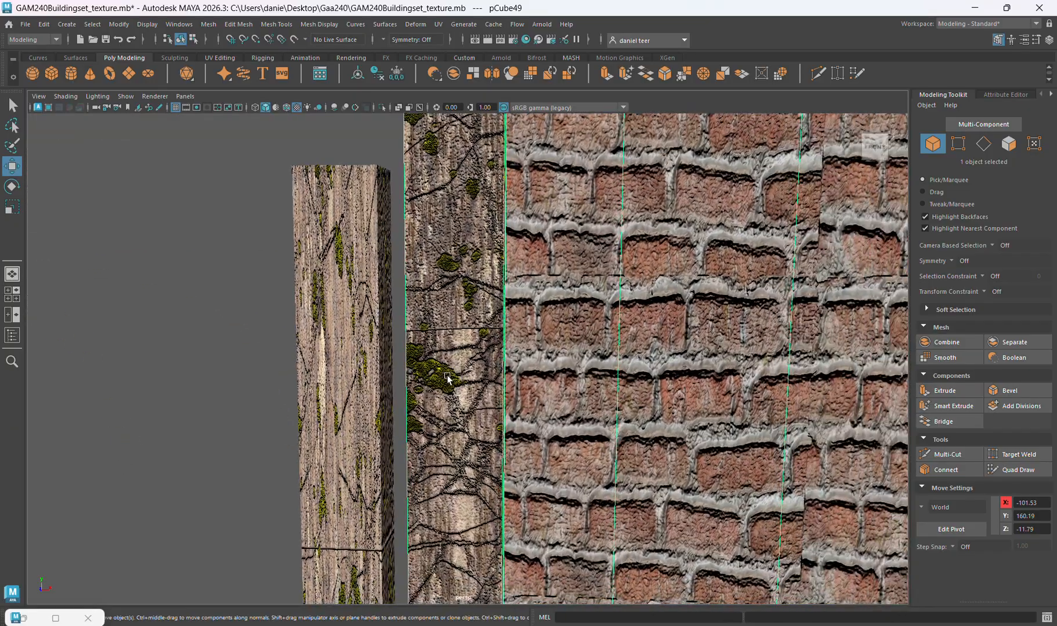
{"action": "left_click_drag", "start_coordinate": [469, 412], "coordinate": [434, 413], "text": "alt"}
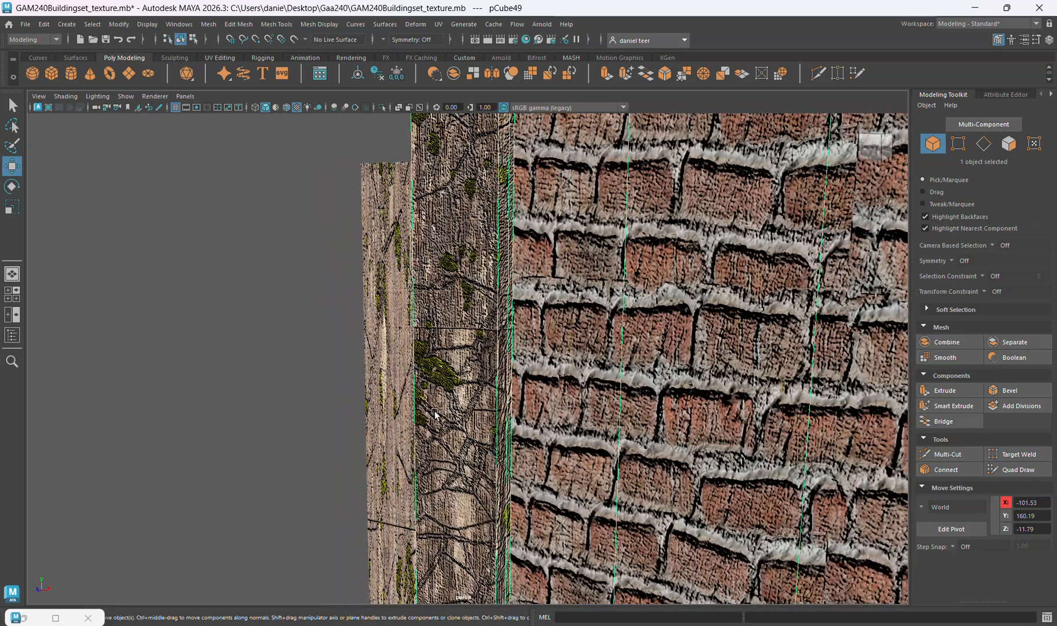
{"action": "scroll", "coordinate": [435, 409], "scroll_direction": "down", "scroll_amount": 3}
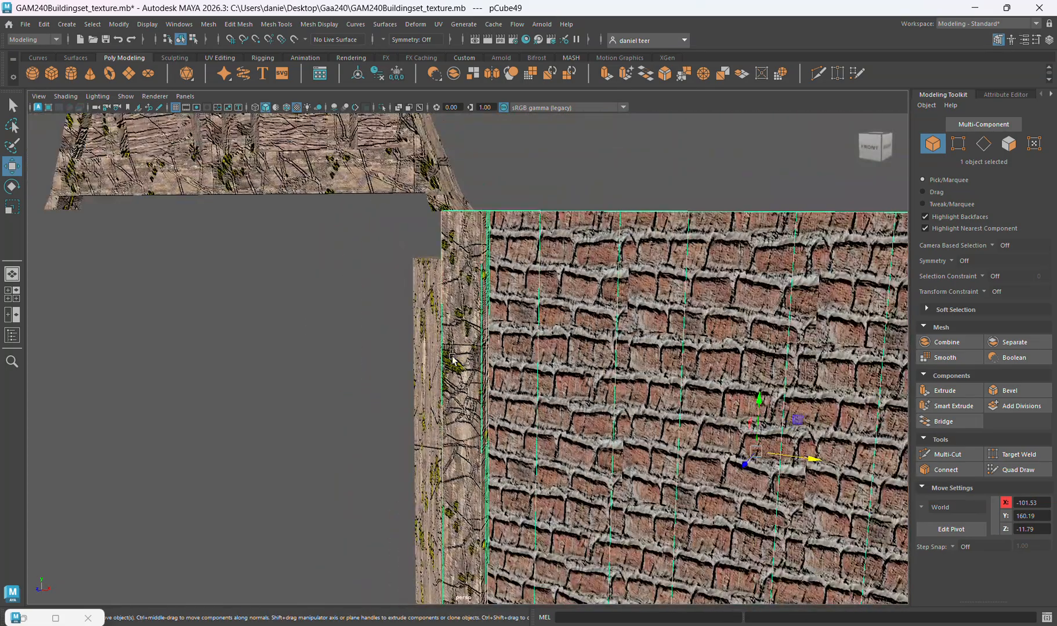
{"action": "middle_click_drag", "start_coordinate": [452, 358], "coordinate": [521, 414], "text": "alt"}
{"action": "left_click_drag", "start_coordinate": [473, 325], "coordinate": [484, 407], "text": "alt"}
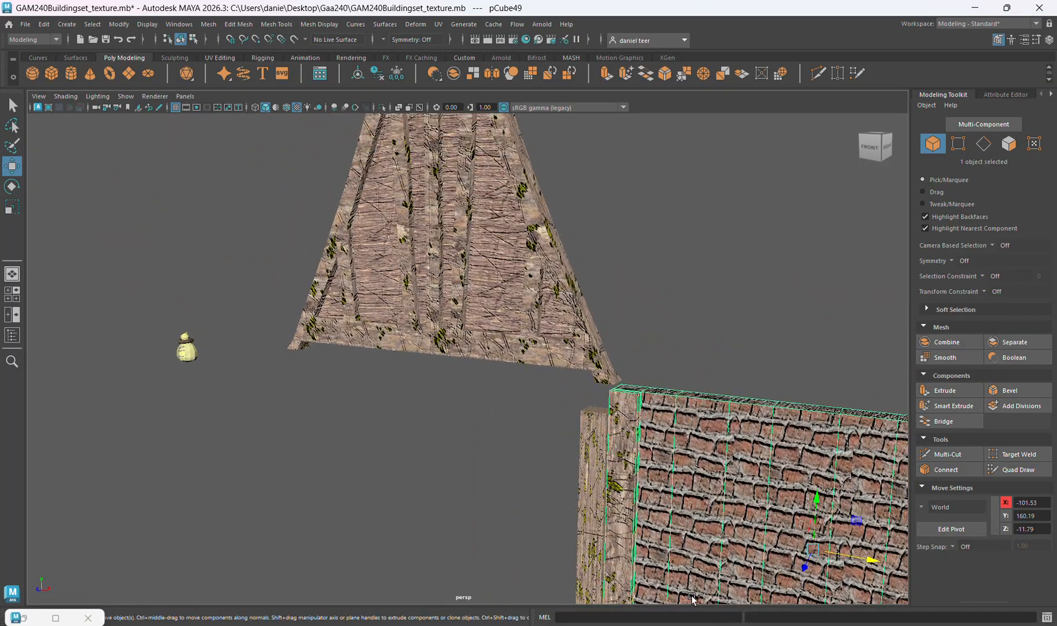
Step: Switch to Adobe Substance 3D Sampler, add a Make It Tile filter above the Crop layer and set its Threshold to 0.997
{"action": "left_click", "coordinate": [729, 625]}
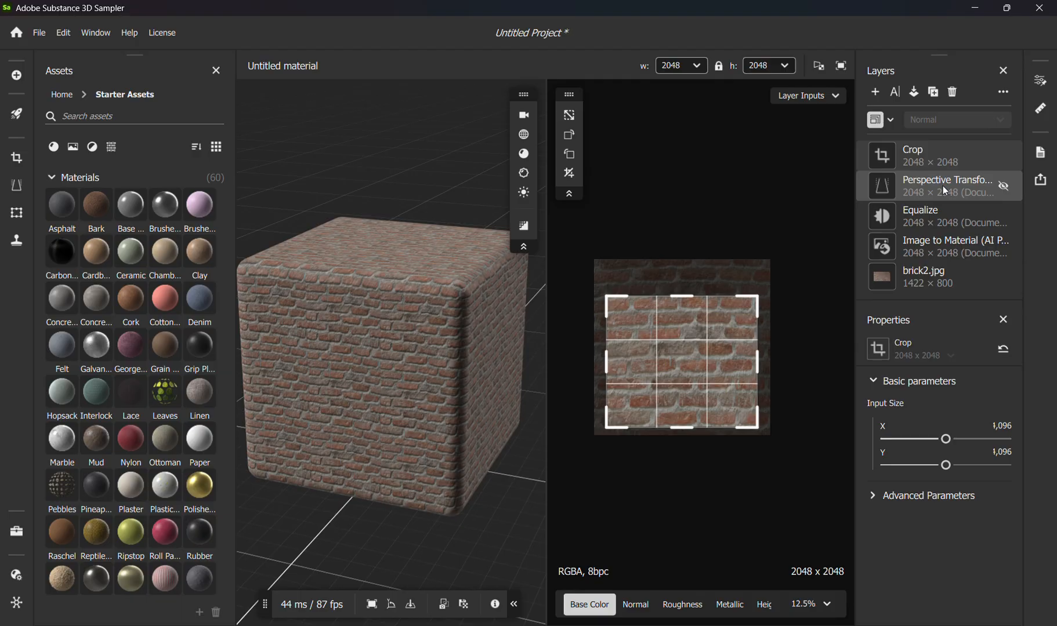
{"action": "left_click", "coordinate": [876, 94]}
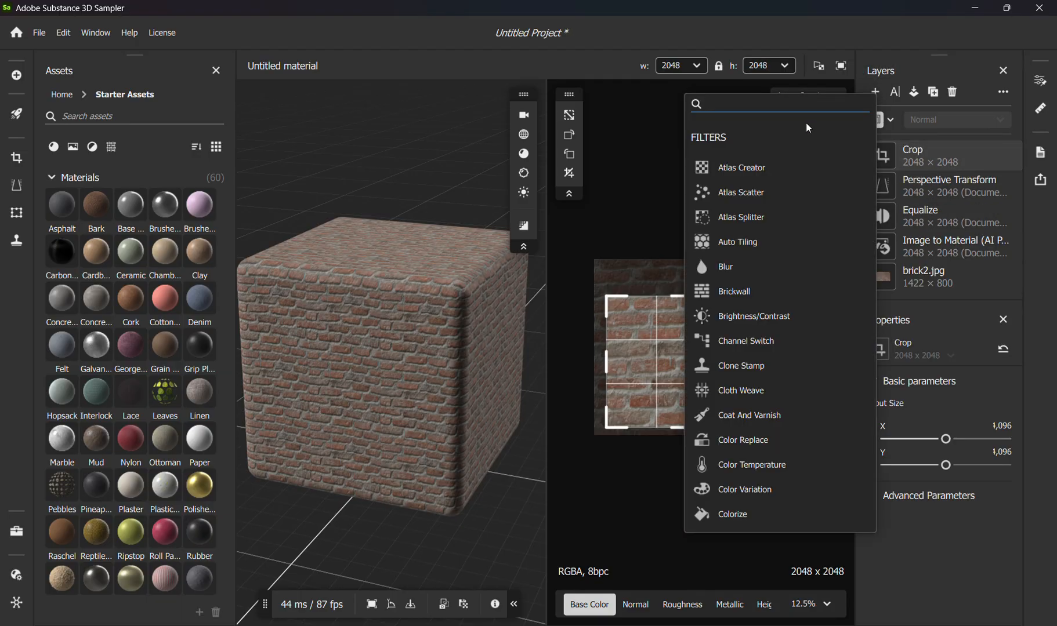
{"action": "type", "text": "make"}
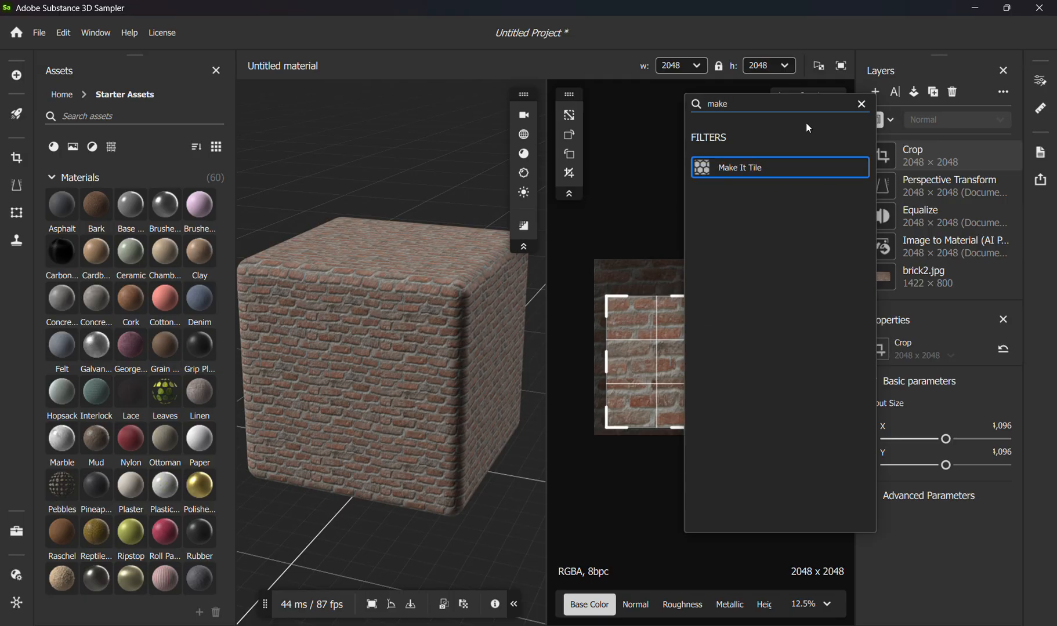
{"action": "left_click", "coordinate": [723, 172]}
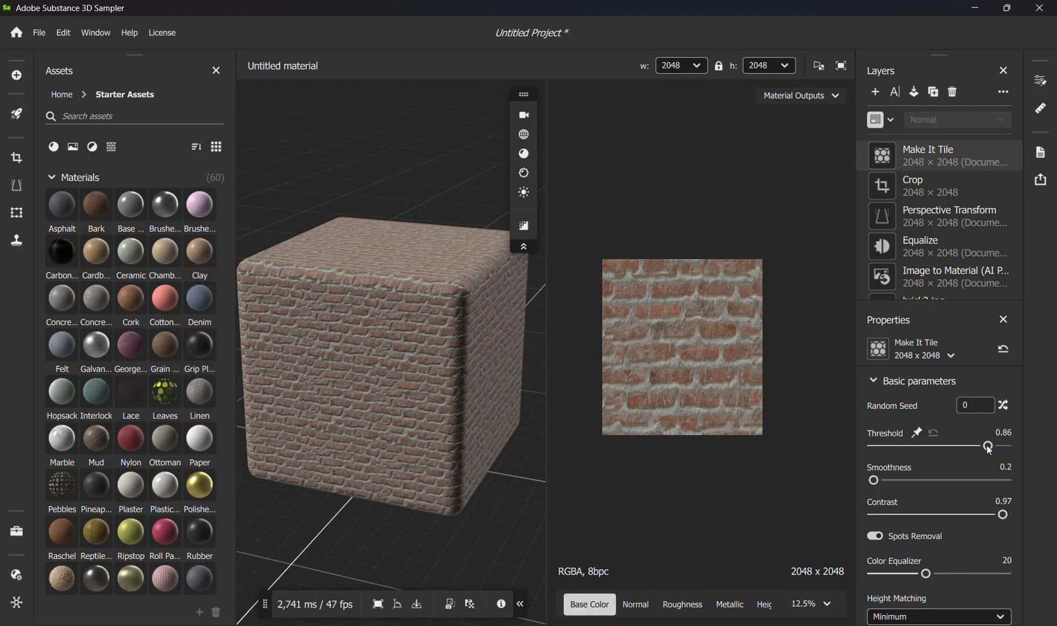
{"action": "mouse_move", "coordinate": [987, 446]}
{"action": "left_mouse_down"}
{"action": "mouse_move", "coordinate": [947, 449]}
{"action": "mouse_move", "coordinate": [1008, 447]}
{"action": "left_mouse_up"}
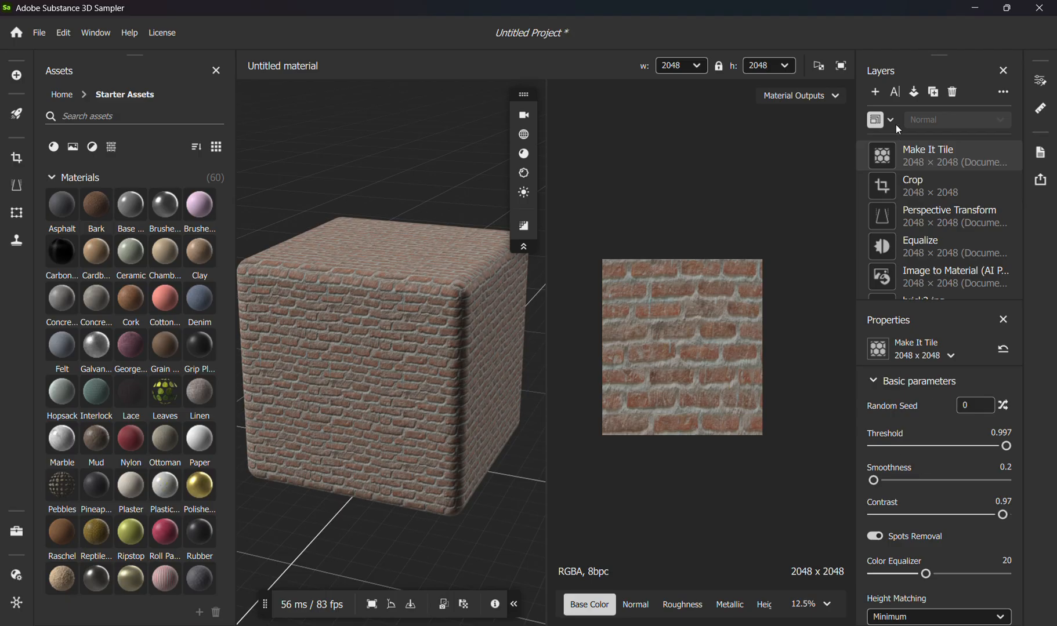
Step: Add a Clone Stamp filter above the Make It Tile layer
{"action": "left_click", "coordinate": [873, 93]}
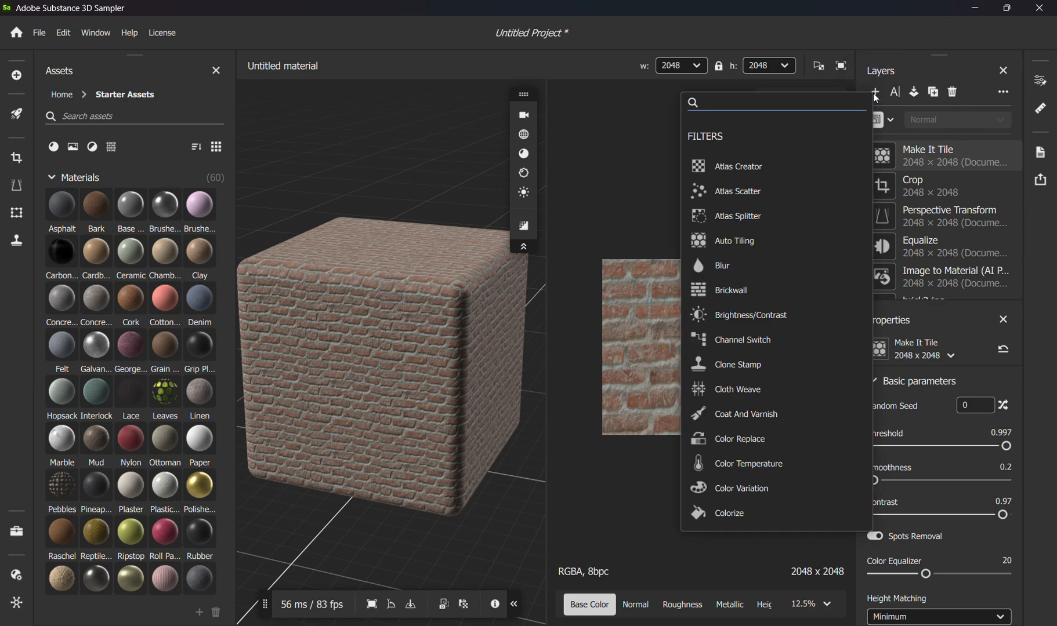
{"action": "type", "text": "cl"}
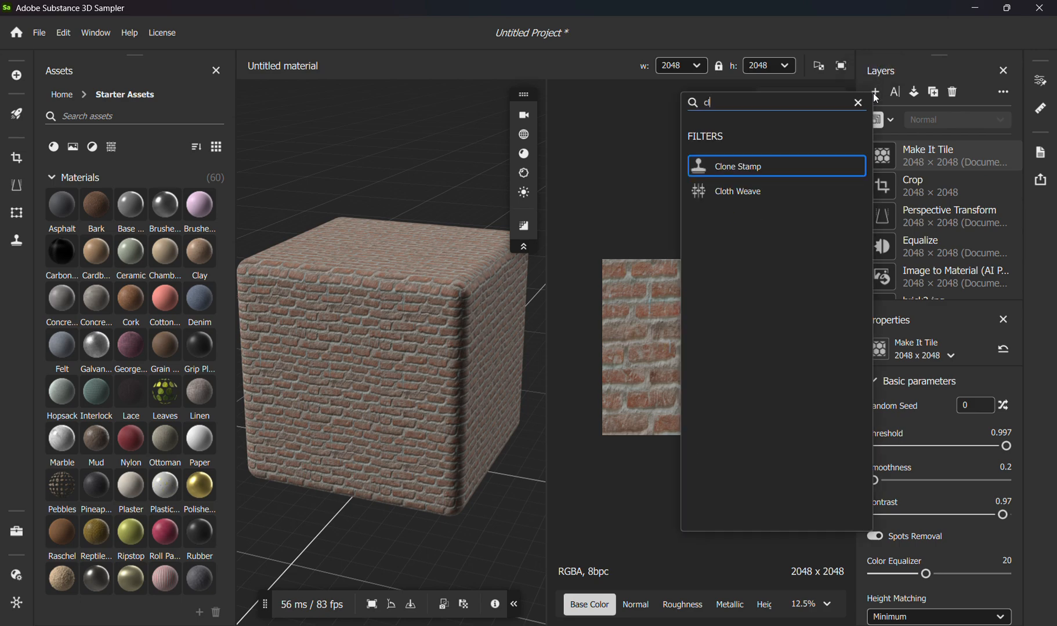
{"action": "left_click", "coordinate": [785, 166]}
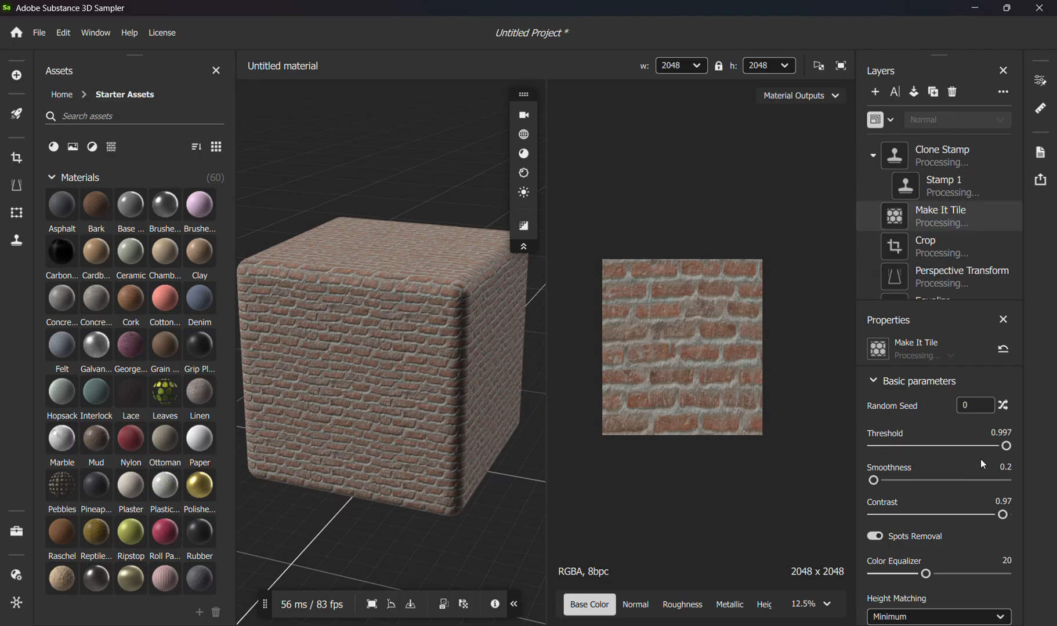
Step: Set the Make It Tile layer's Threshold to 0 and check the tiled brick base color
{"action": "left_click", "coordinate": [943, 216]}
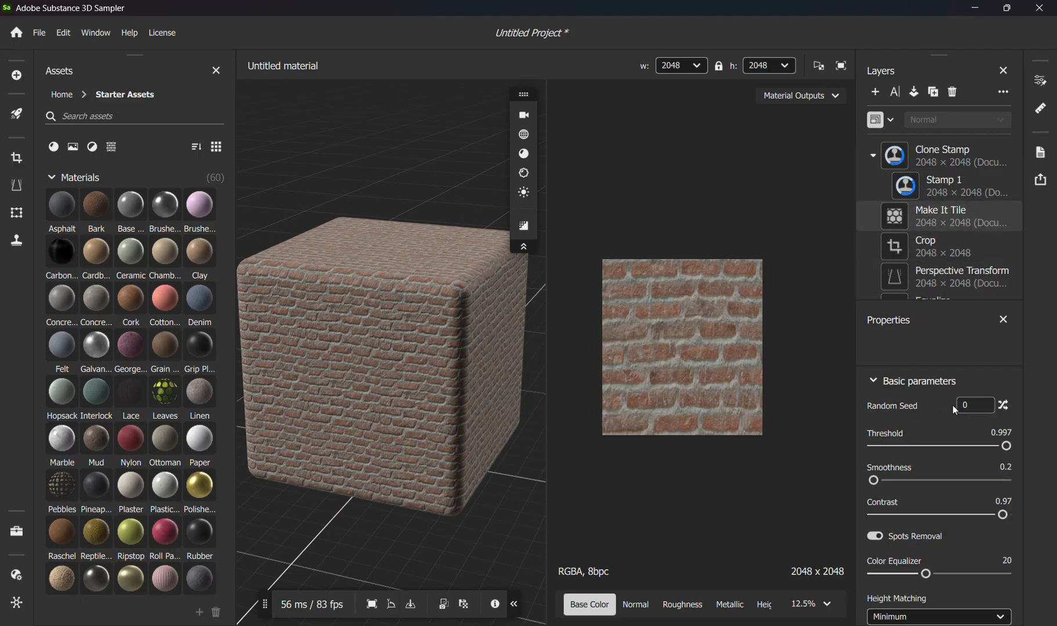
{"action": "left_click_drag", "start_coordinate": [1008, 448], "coordinate": [869, 450]}
{"action": "scroll", "coordinate": [745, 378], "scroll_direction": "up", "scroll_amount": 3}
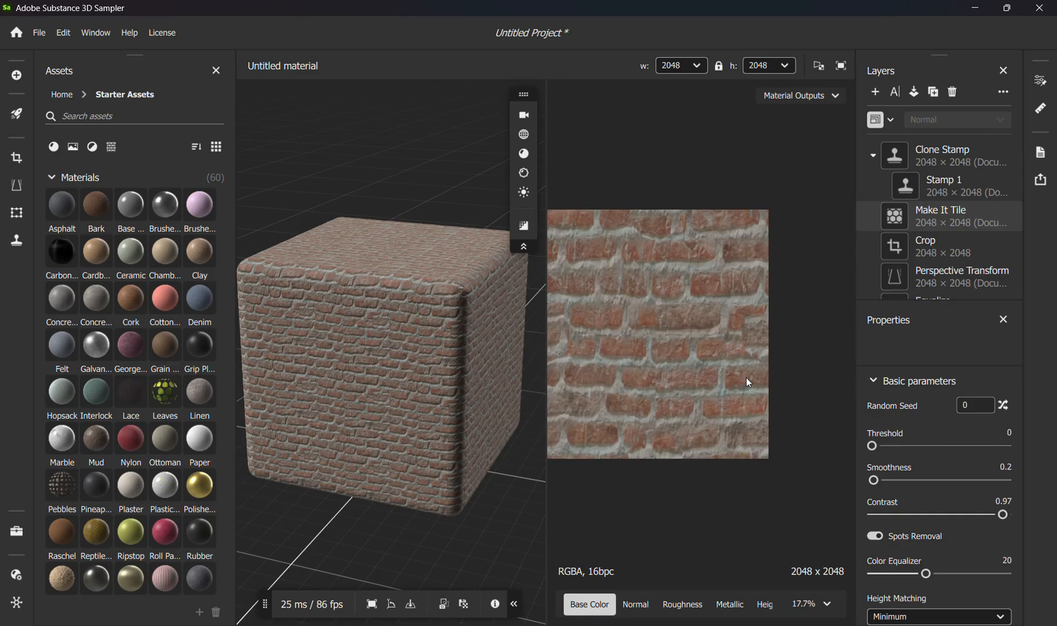
{"action": "scroll", "coordinate": [723, 360], "scroll_direction": "down", "scroll_amount": 1}
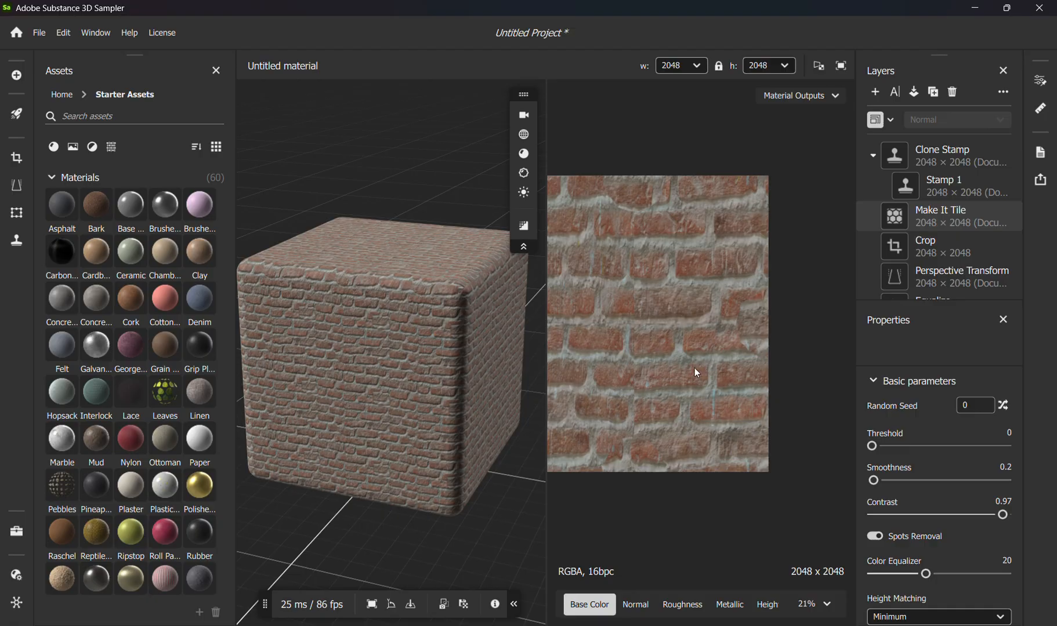
{"action": "scroll", "coordinate": [695, 367], "scroll_direction": "down", "scroll_amount": 1}
{"action": "middle_click_drag", "start_coordinate": [663, 355], "coordinate": [733, 375]}
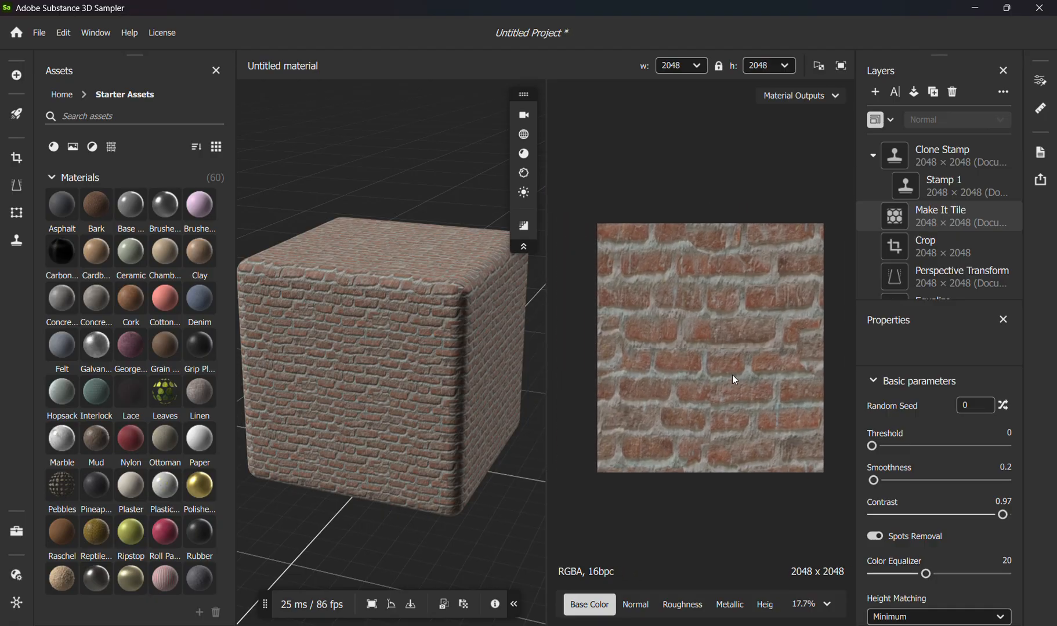
Step: Set the Make It Tile Threshold to 0.03 and paint Clone Stamp strokes along the brick texture's horizontal and vertical seams
{"action": "mouse_move", "coordinate": [872, 446]}
{"action": "left_mouse_down"}
{"action": "mouse_move", "coordinate": [1007, 445]}
{"action": "mouse_move", "coordinate": [876, 445]}
{"action": "left_mouse_up"}
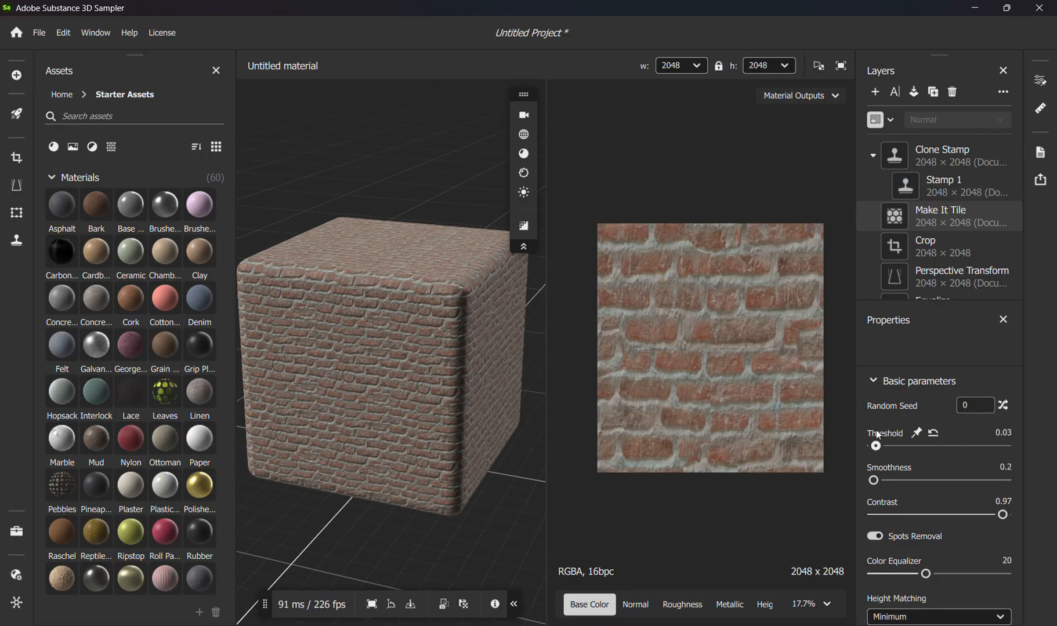
{"action": "left_click", "coordinate": [891, 163]}
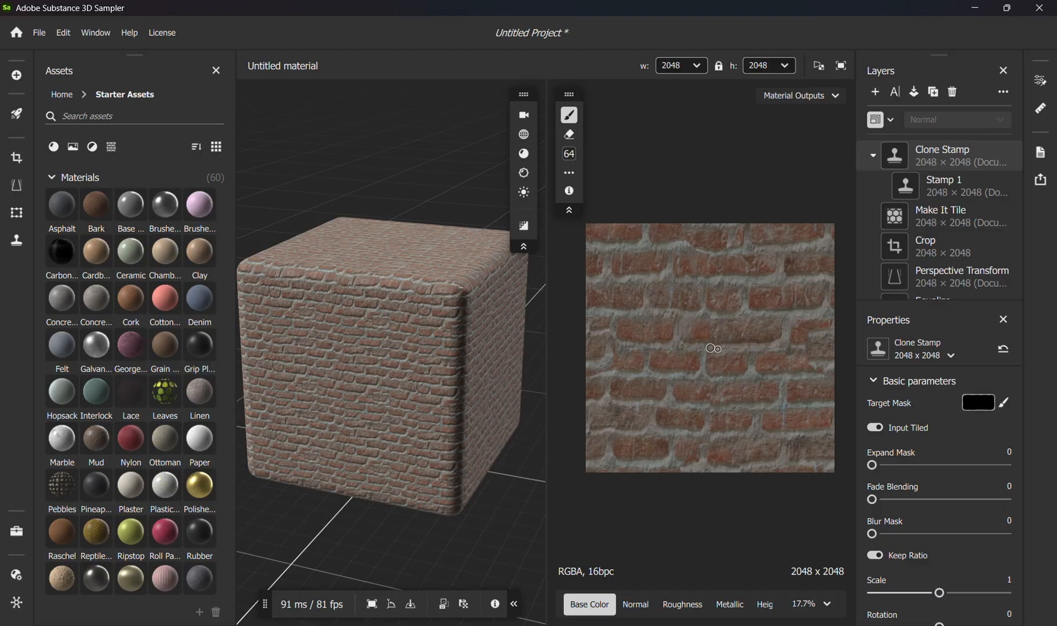
{"action": "left_click_drag", "start_coordinate": [718, 349], "coordinate": [842, 349]}
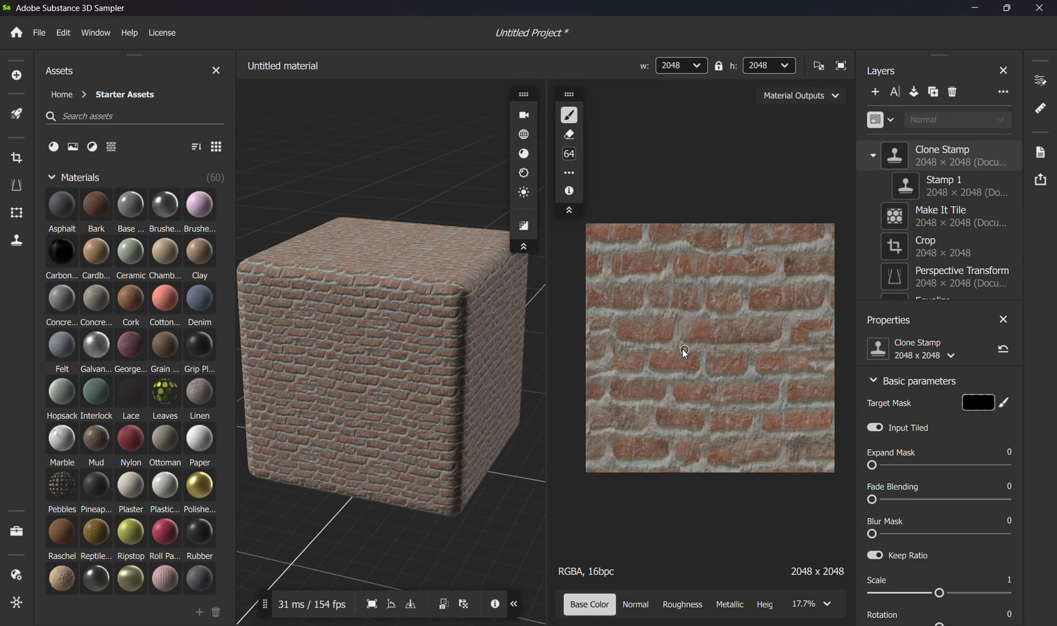
{"action": "left_click_drag", "start_coordinate": [626, 347], "coordinate": [718, 349]}
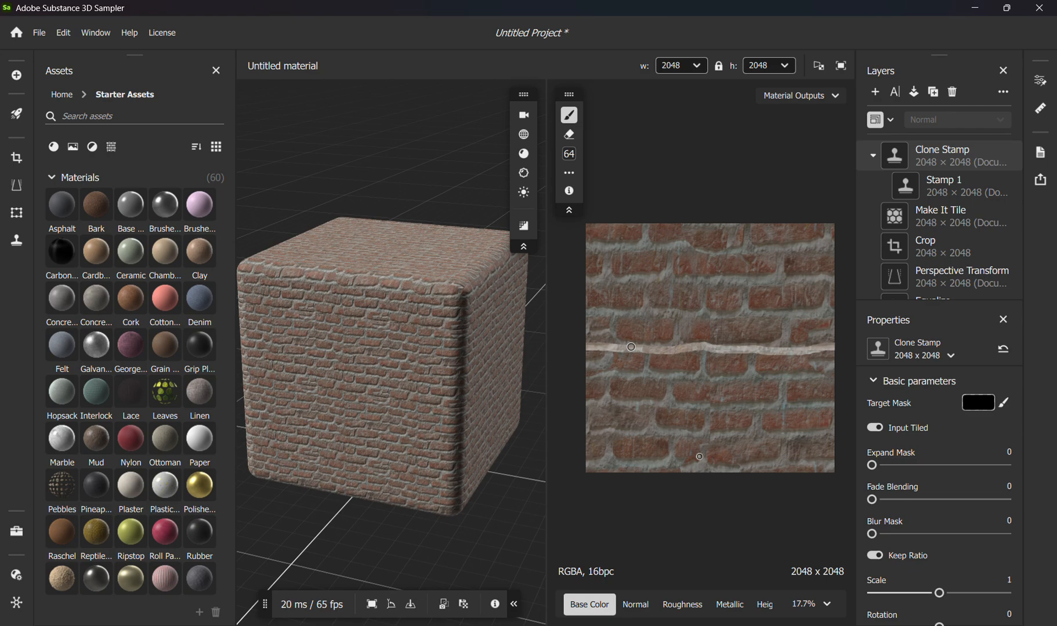
{"action": "left_click_drag", "start_coordinate": [710, 468], "coordinate": [708, 224]}
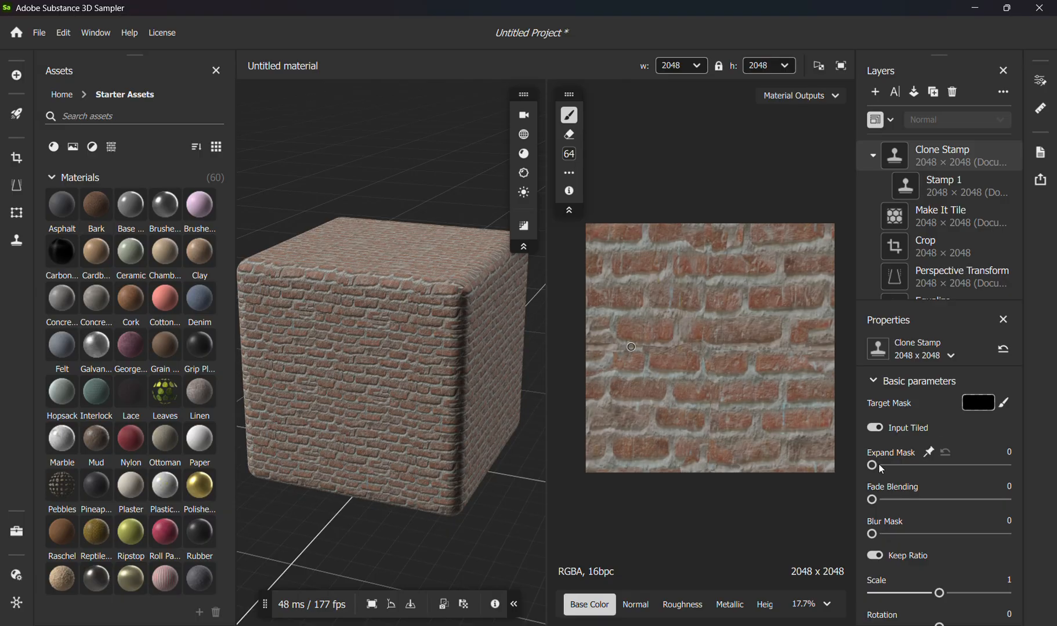
Step: Set the Clone Stamp's Expand Mask to 0.96 and raise its Fade Blending to nearly full
{"action": "left_click_drag", "start_coordinate": [872, 465], "coordinate": [1002, 445]}
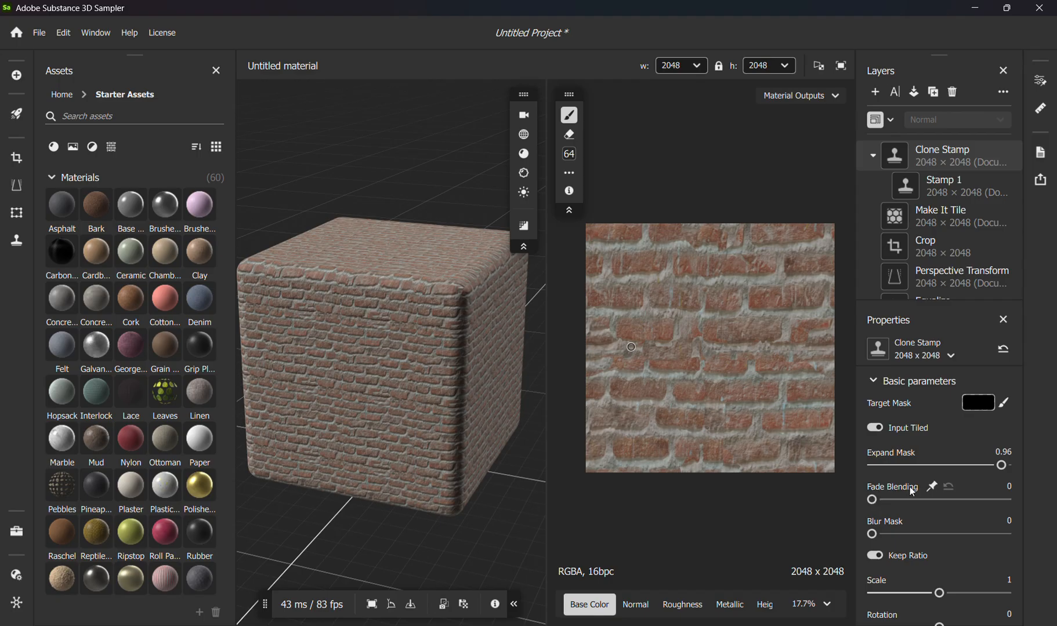
{"action": "scroll", "coordinate": [940, 484], "scroll_direction": "down", "scroll_amount": 1}
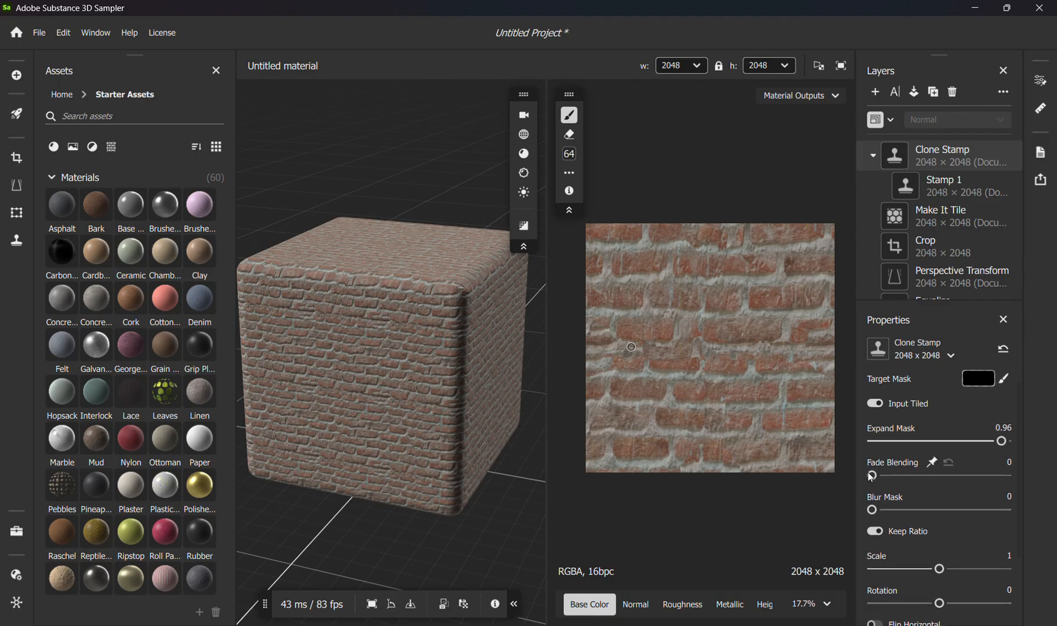
{"action": "left_click_drag", "start_coordinate": [870, 476], "coordinate": [1008, 476]}
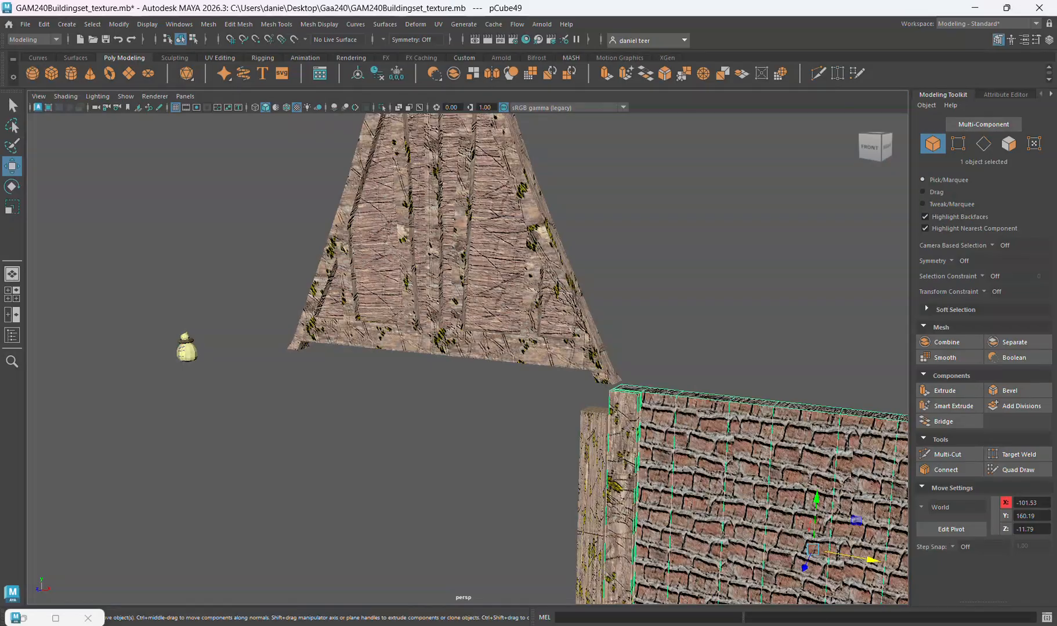
Step: Switch to Maya and examine the plain brick wall's tiled bricks, stone base and the neighbouring arched-window wall
{"action": "left_click_drag", "start_coordinate": [638, 377], "coordinate": [747, 476], "text": "alt"}
{"action": "scroll", "coordinate": [474, 273], "scroll_direction": "up", "scroll_amount": 5}
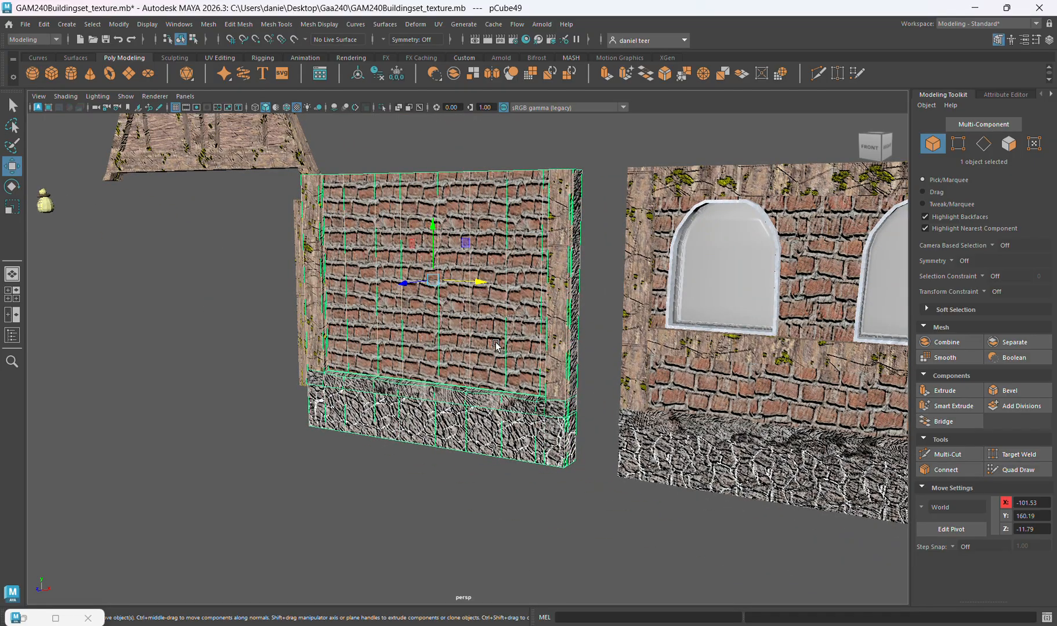
{"action": "scroll", "coordinate": [492, 343], "scroll_direction": "up", "scroll_amount": 6}
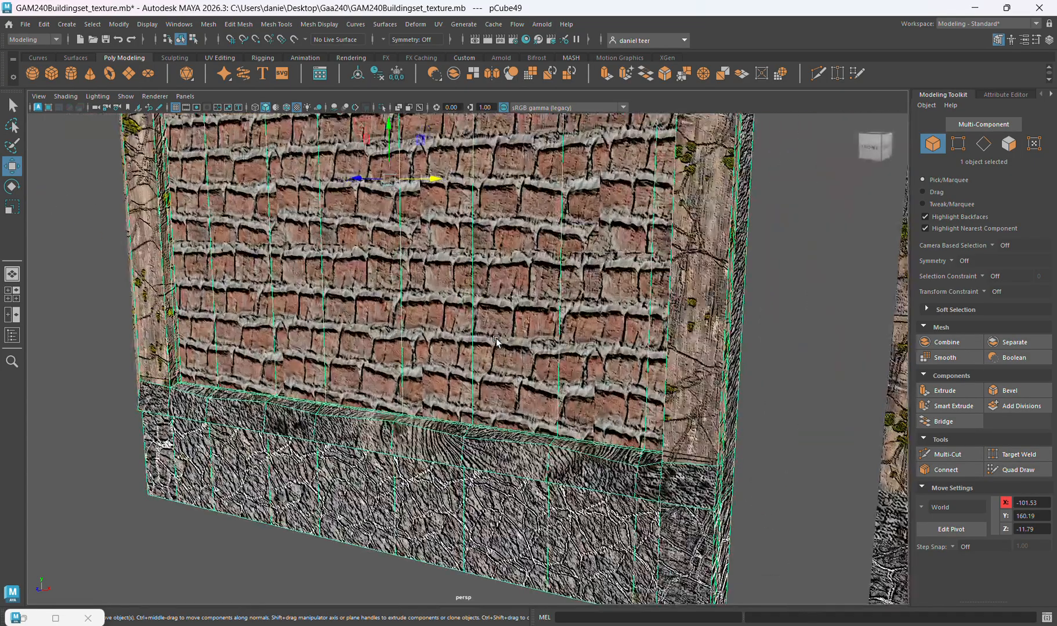
{"action": "middle_click_drag", "start_coordinate": [552, 314], "coordinate": [548, 325], "text": "alt"}
{"action": "mouse_move", "coordinate": [547, 328]}
{"action": "left_mouse_down", "text": "alt"}
{"action": "mouse_move", "coordinate": [525, 329]}
{"action": "mouse_move", "coordinate": [568, 326]}
{"action": "left_mouse_up", "text": "alt"}
{"action": "scroll", "coordinate": [567, 325], "scroll_direction": "down", "scroll_amount": 3}
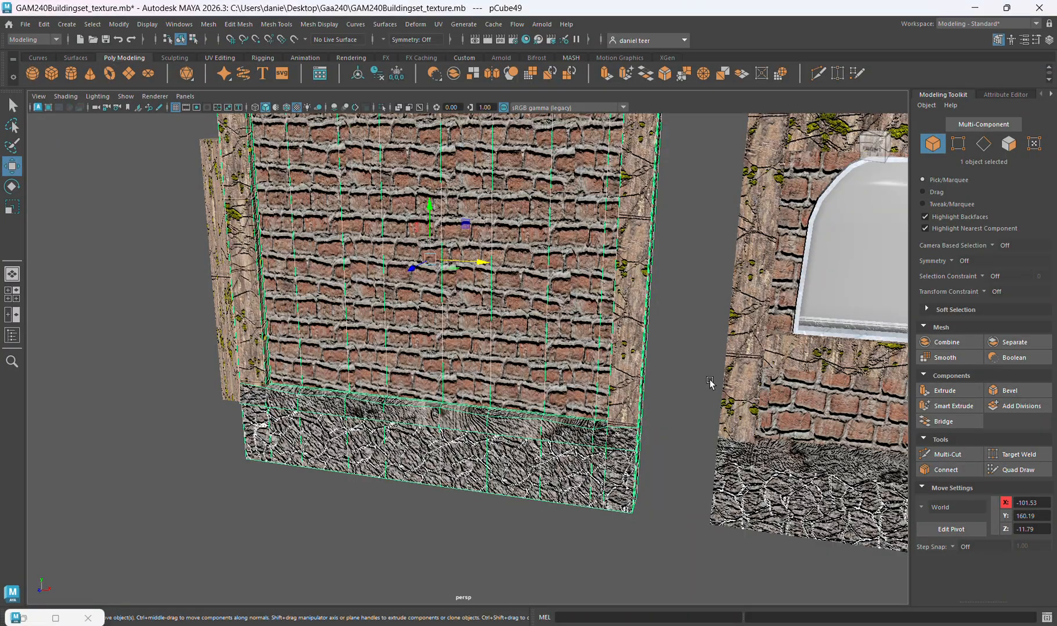
{"action": "middle_click_drag", "start_coordinate": [709, 381], "coordinate": [525, 332], "text": "alt"}
{"action": "left_click_drag", "start_coordinate": [592, 370], "coordinate": [559, 358], "text": "alt"}
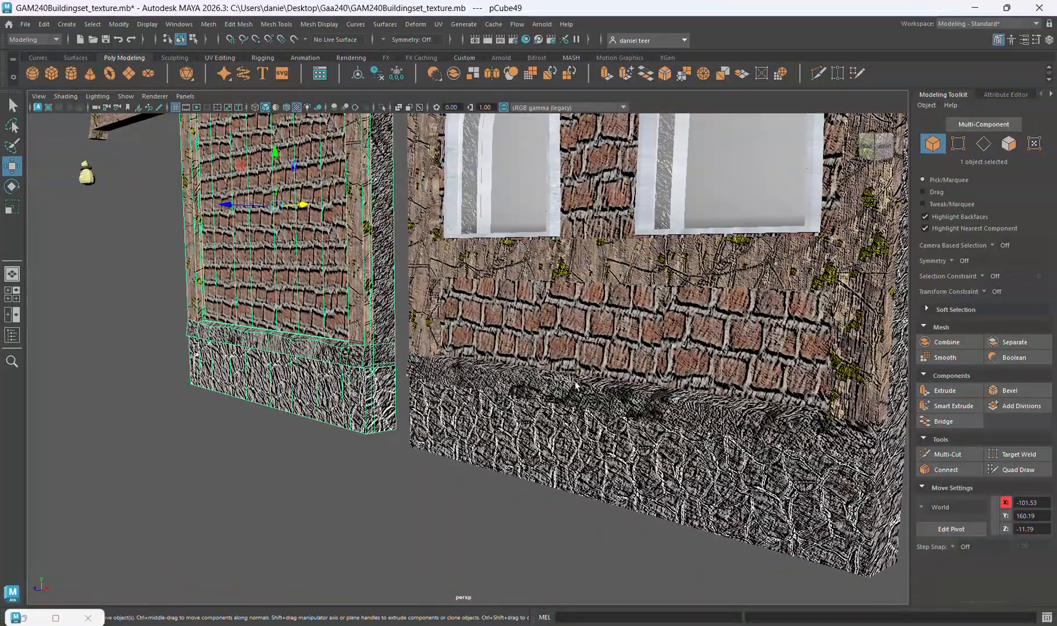
Step: Put the arched-window wall into face selection and select one long front face of its stone base's ledge
{"action": "left_click", "coordinate": [539, 343]}
{"action": "key", "text": "F11"}
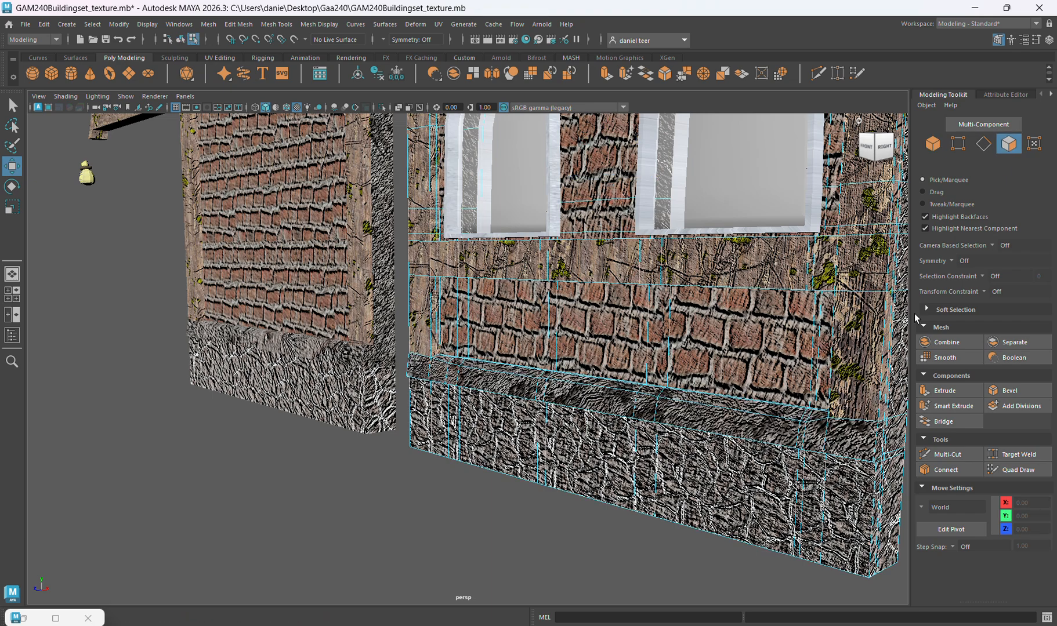
{"action": "left_click_drag", "start_coordinate": [830, 447], "coordinate": [448, 377]}
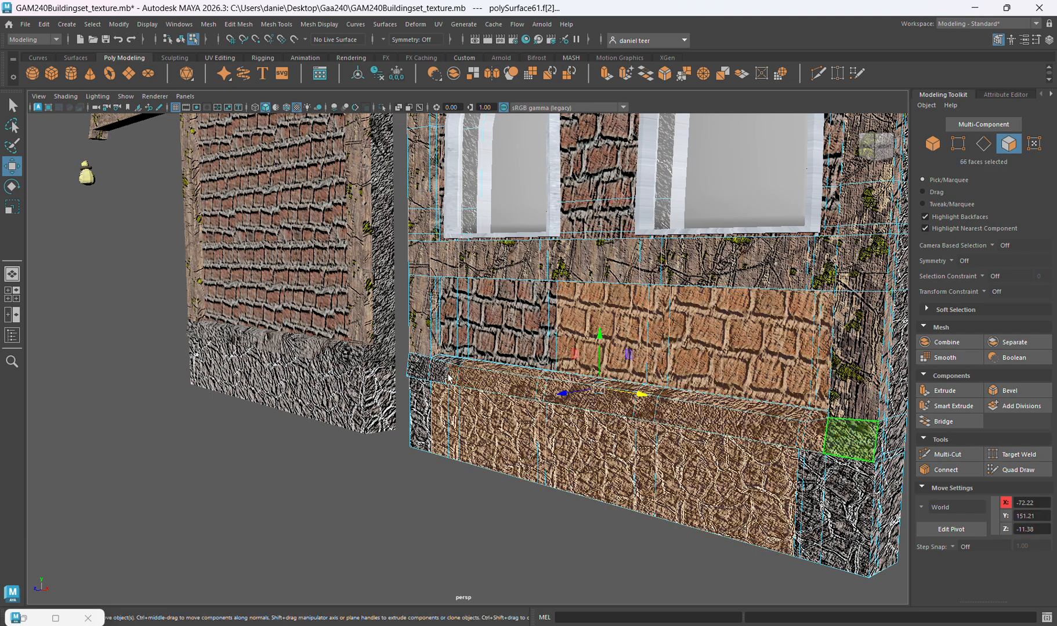
{"action": "left_click", "coordinate": [440, 375]}
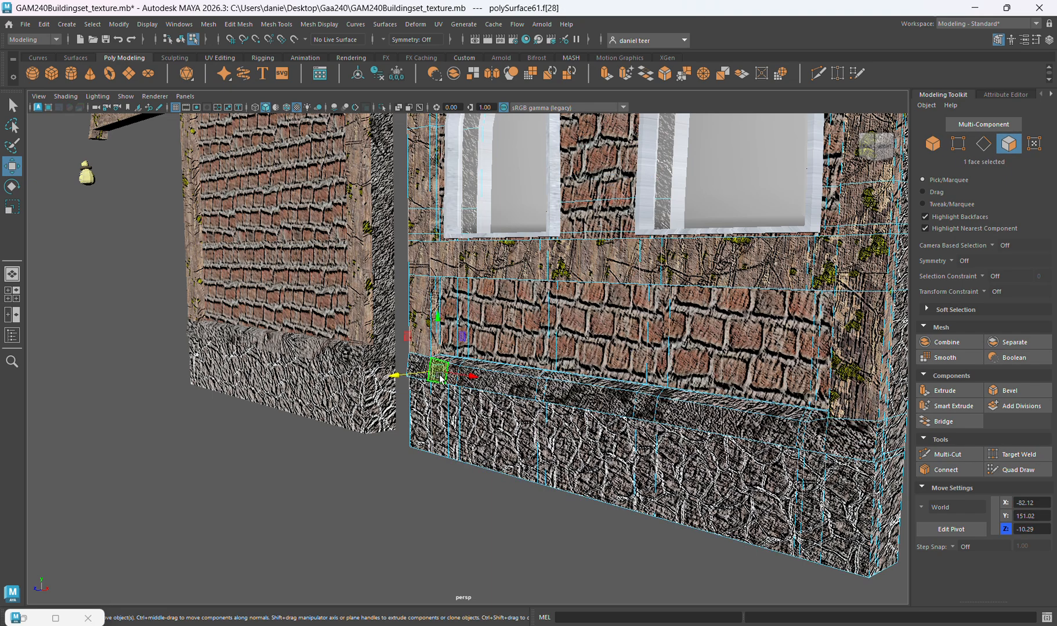
{"action": "left_click", "coordinate": [772, 432]}
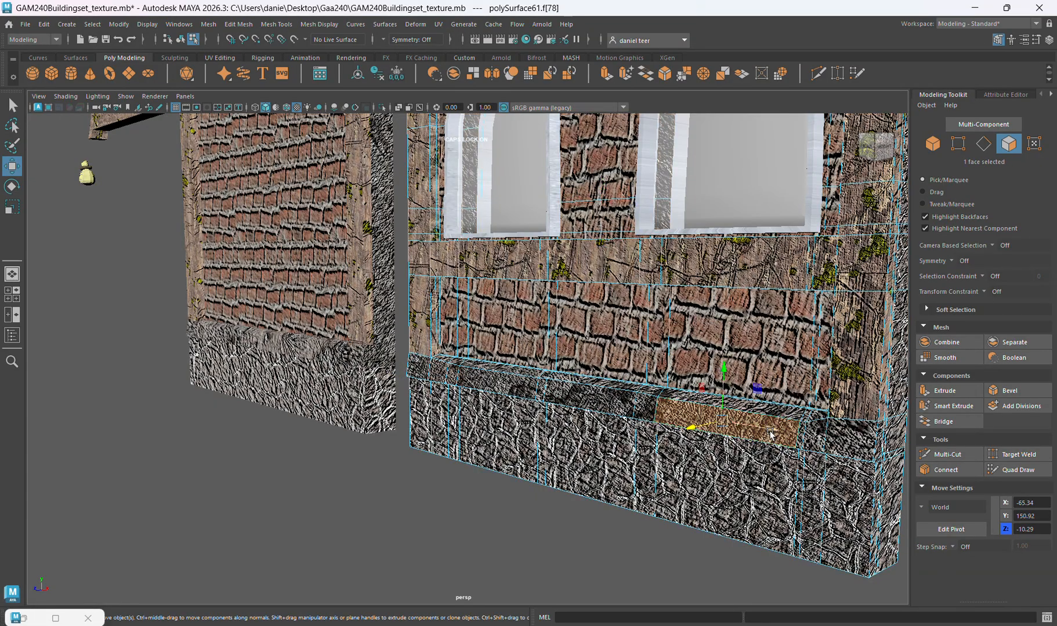
Step: Examine the stone texture on the arched-window wall's base and ledge up close, including the faces below the bricks
{"action": "scroll", "coordinate": [655, 411], "scroll_direction": "up", "scroll_amount": 7}
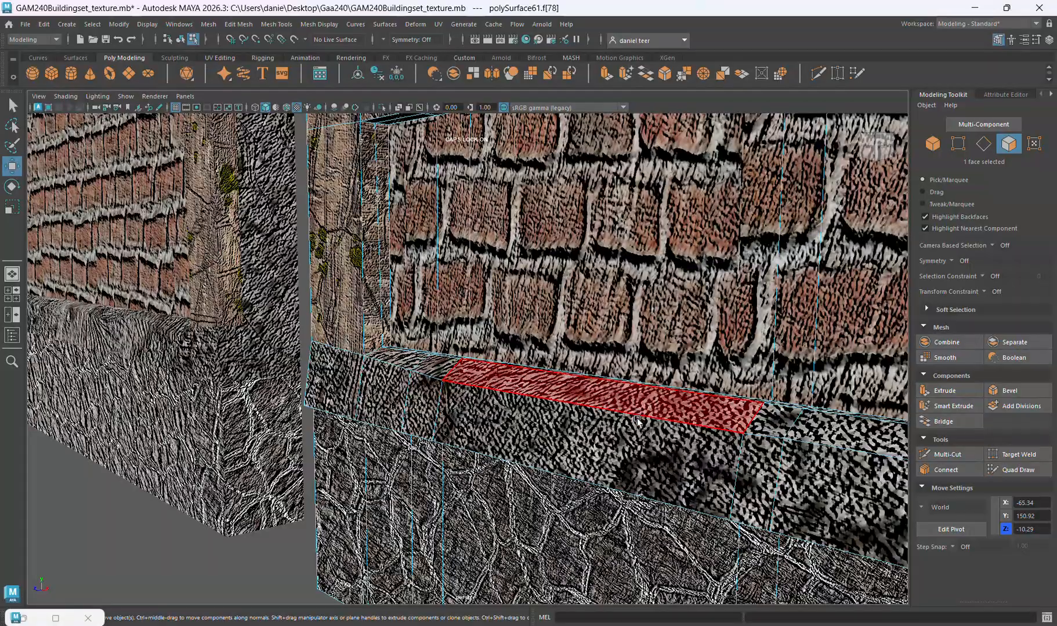
{"action": "left_click_drag", "start_coordinate": [626, 444], "coordinate": [511, 513], "text": "alt"}
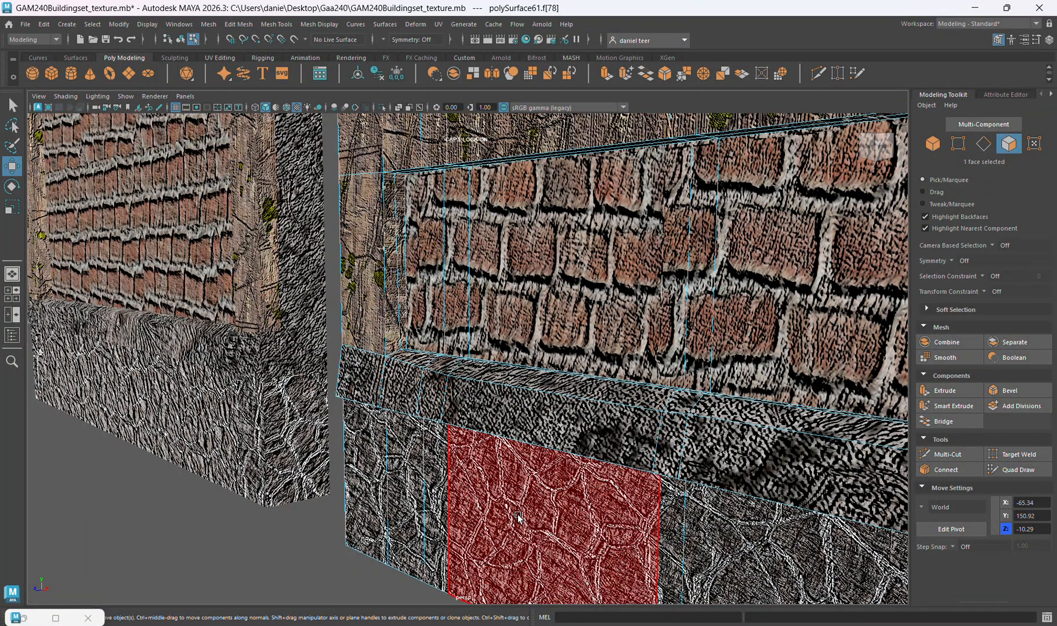
{"action": "middle_click_drag", "start_coordinate": [553, 518], "coordinate": [502, 392], "text": "alt"}
{"action": "scroll", "coordinate": [455, 372], "scroll_direction": "up", "scroll_amount": 3}
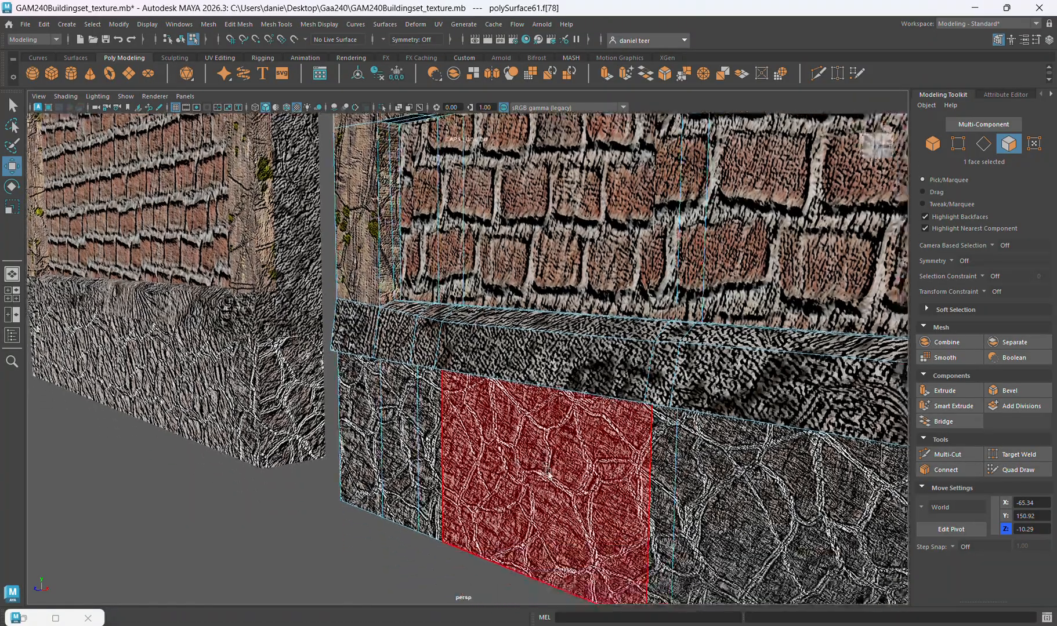
{"action": "middle_click_drag", "start_coordinate": [604, 290], "coordinate": [609, 348], "text": "alt"}
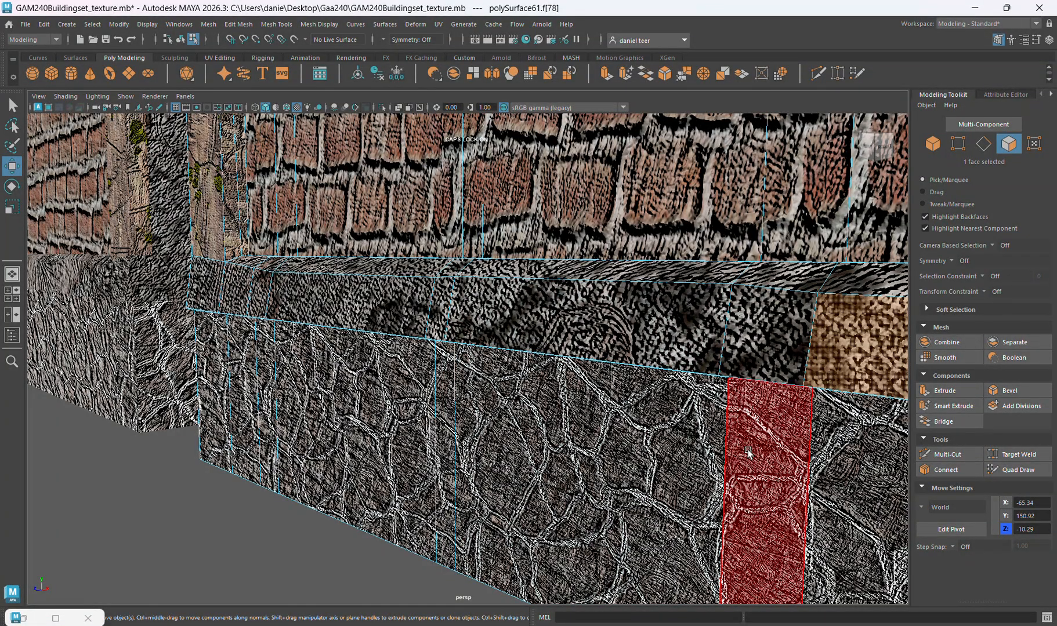
{"action": "scroll", "coordinate": [595, 449], "scroll_direction": "down", "scroll_amount": 8}
{"action": "scroll", "coordinate": [719, 417], "scroll_direction": "down", "scroll_amount": 3}
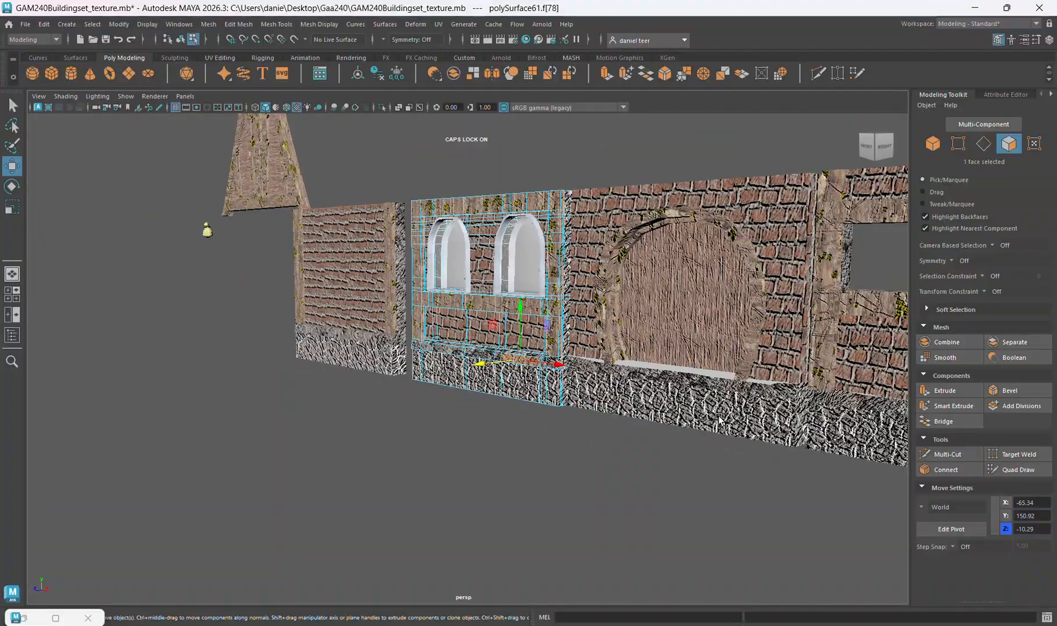
Step: Review the row of modular walls and select the central faces of the round wooden door to inspect its texture
{"action": "left_click_drag", "start_coordinate": [719, 417], "coordinate": [469, 392], "text": "alt"}
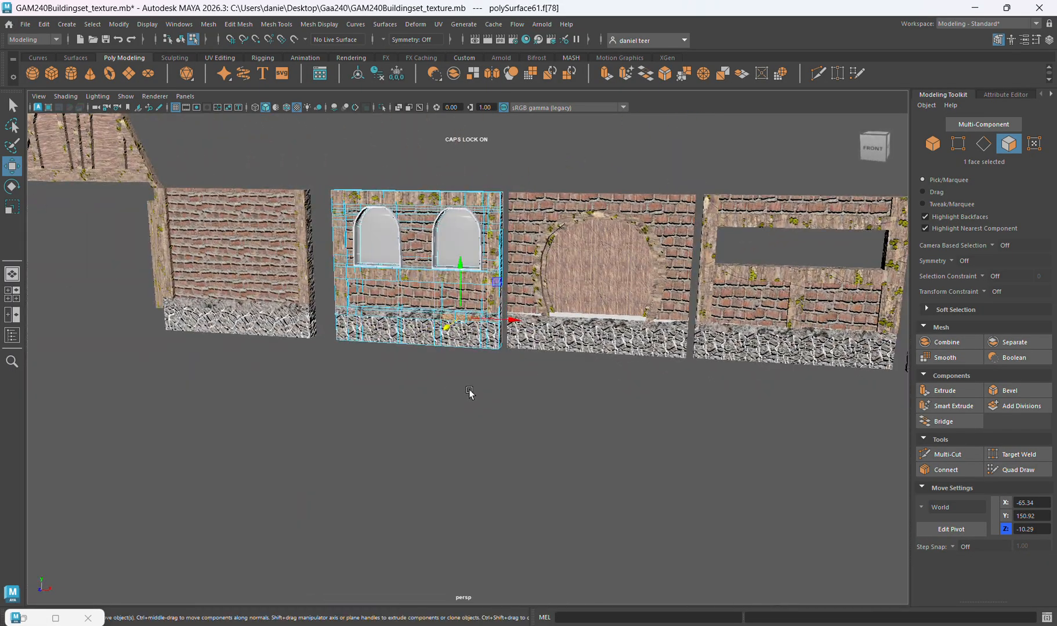
{"action": "left_click_drag", "start_coordinate": [734, 380], "coordinate": [557, 328], "text": "alt"}
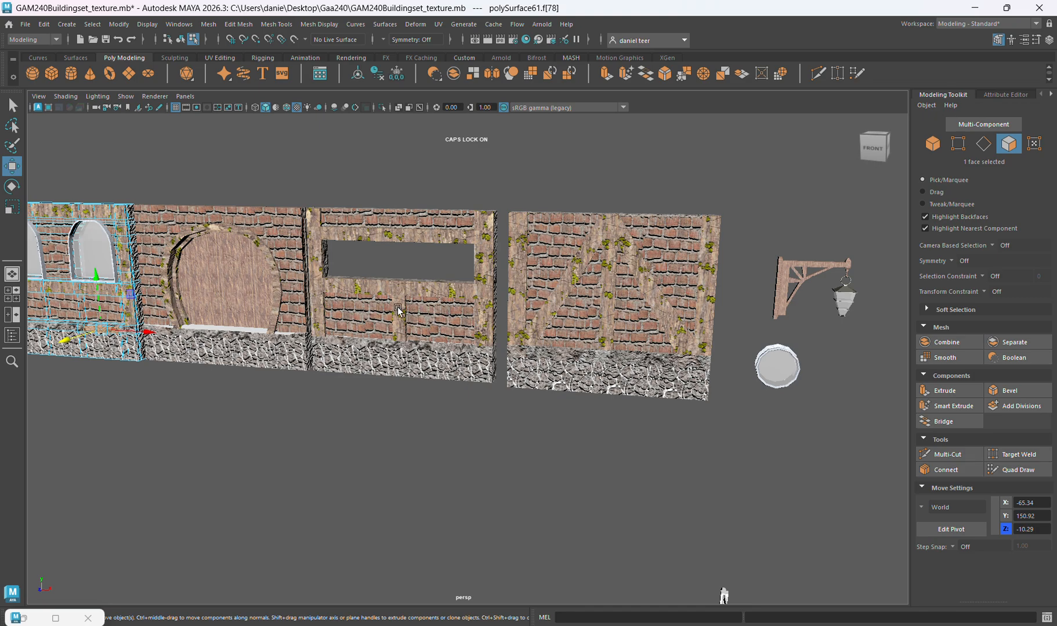
{"action": "left_click_drag", "start_coordinate": [399, 310], "coordinate": [672, 339], "text": "alt"}
{"action": "left_click", "coordinate": [531, 308]}
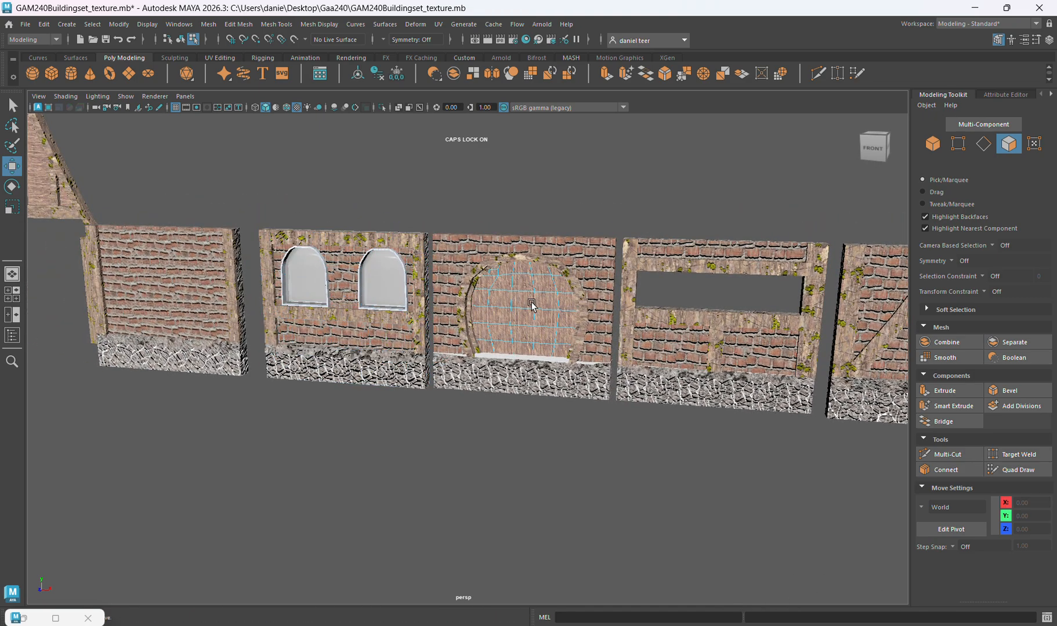
{"action": "scroll", "coordinate": [531, 313], "scroll_direction": "up", "scroll_amount": 5}
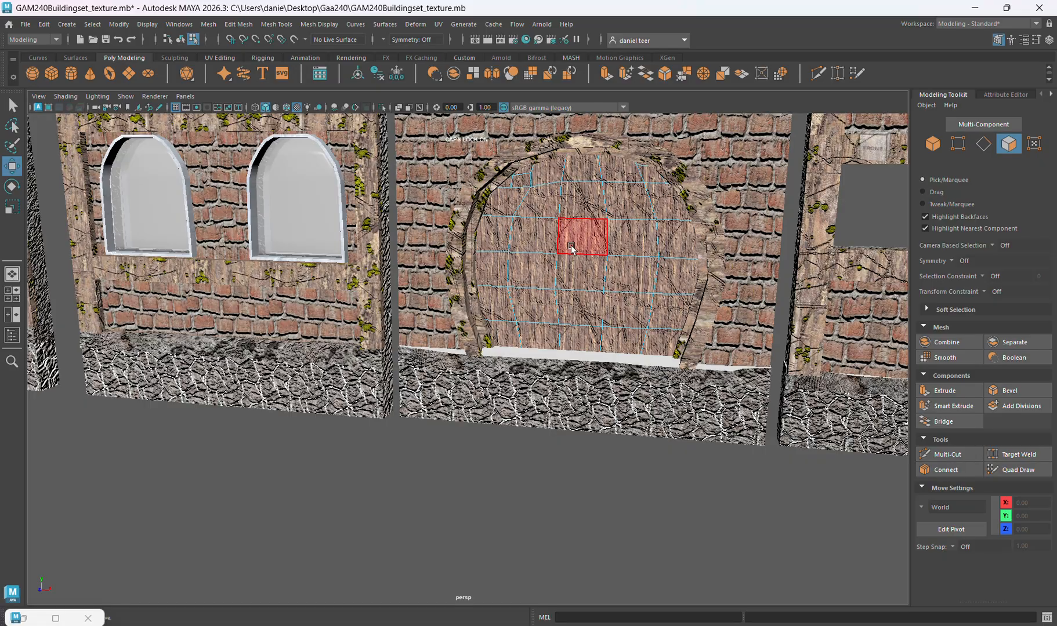
{"action": "left_click_drag", "start_coordinate": [536, 206], "coordinate": [610, 290]}
{"action": "scroll", "coordinate": [610, 292], "scroll_direction": "down", "scroll_amount": 6}
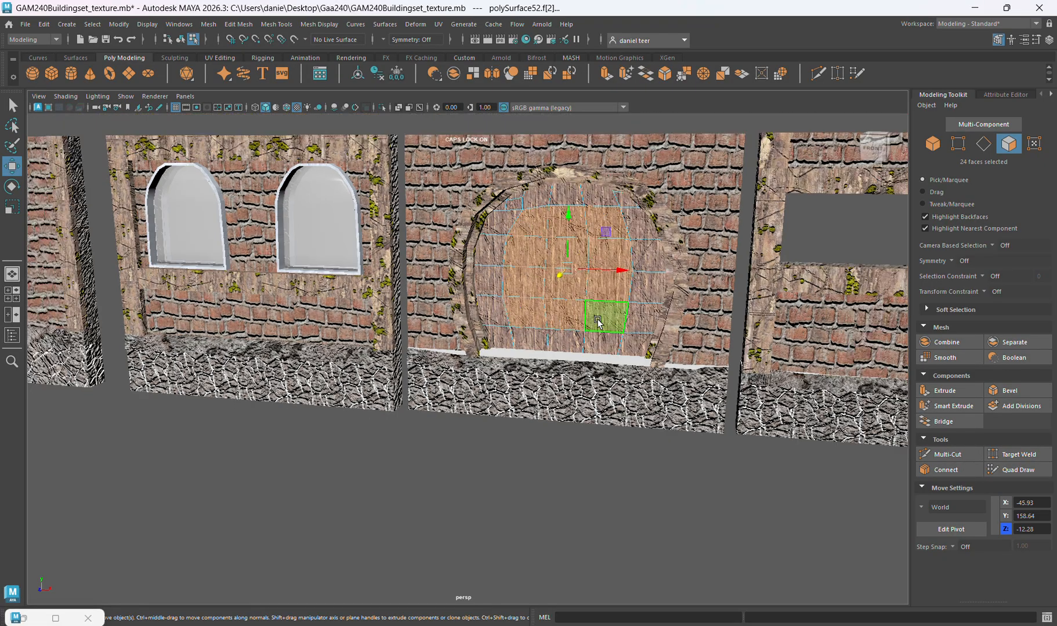
Step: Examine the mossy wooden corner post beside the plain brick wall and review the whole row of wall pieces
{"action": "left_click_drag", "start_coordinate": [741, 347], "coordinate": [302, 326], "text": "alt"}
{"action": "left_click", "coordinate": [296, 327]}
{"action": "scroll", "coordinate": [296, 328], "scroll_direction": "up", "scroll_amount": 5}
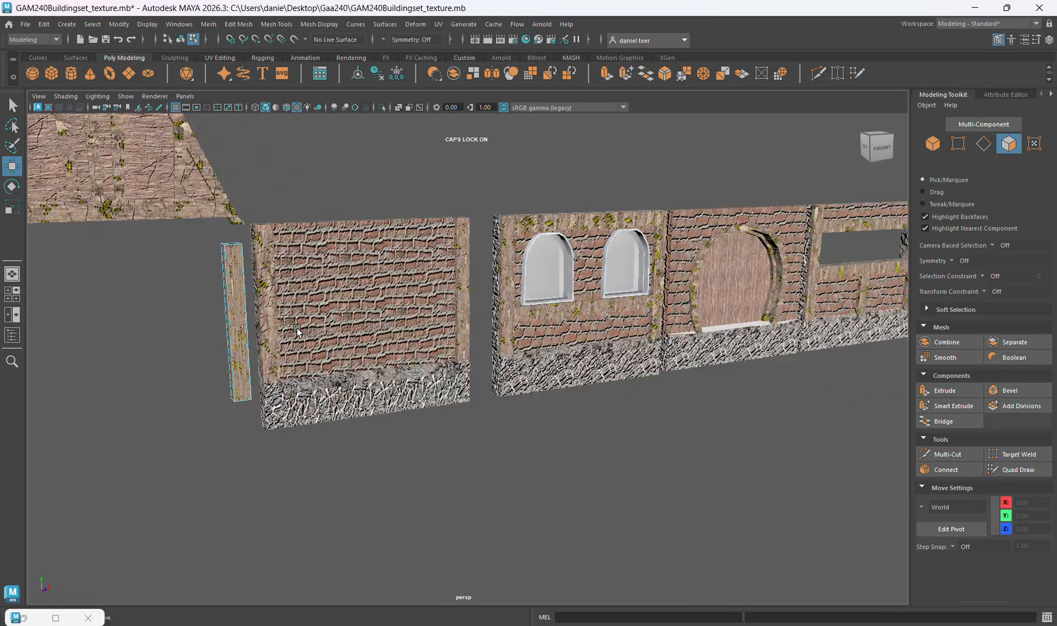
{"action": "middle_click_drag", "start_coordinate": [257, 323], "coordinate": [621, 359], "text": "alt"}
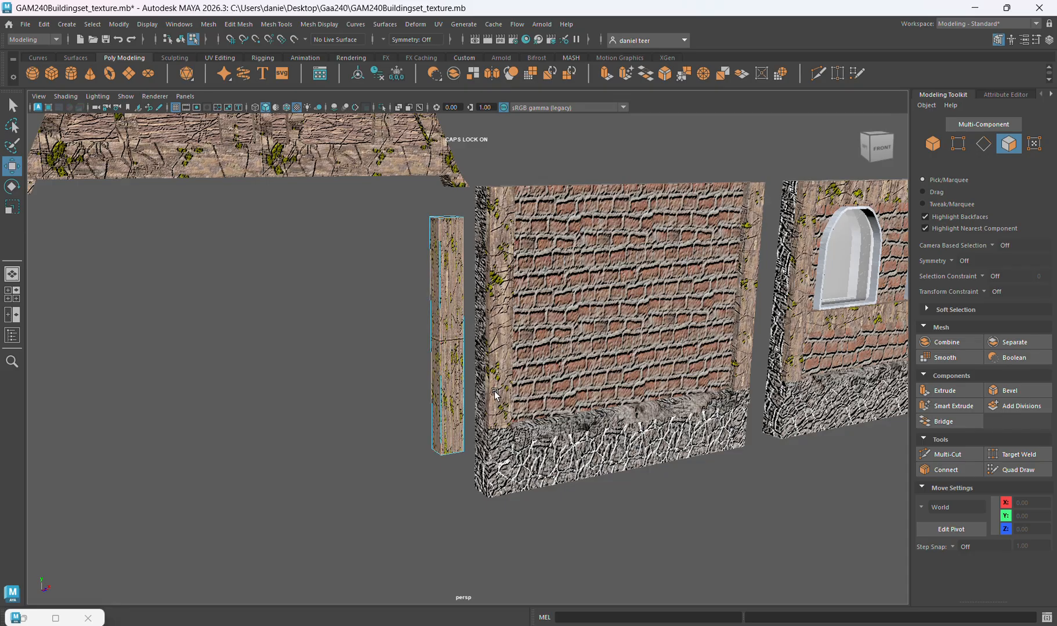
{"action": "scroll", "coordinate": [491, 394], "scroll_direction": "down", "scroll_amount": 6}
{"action": "middle_click_drag", "start_coordinate": [724, 449], "coordinate": [330, 360], "text": "alt"}
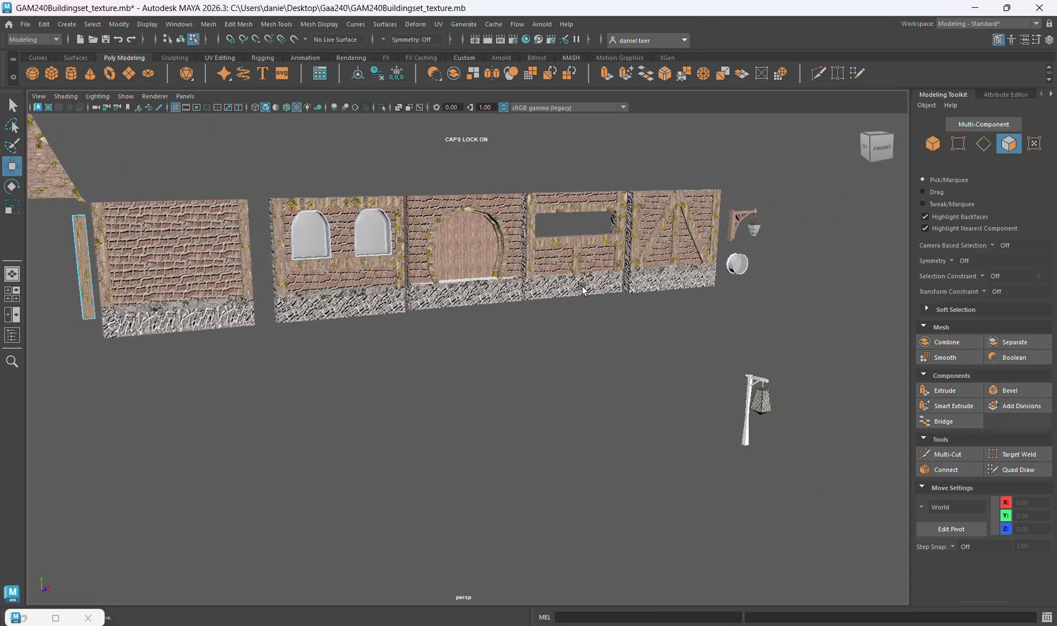
{"action": "left_click", "coordinate": [582, 289]}
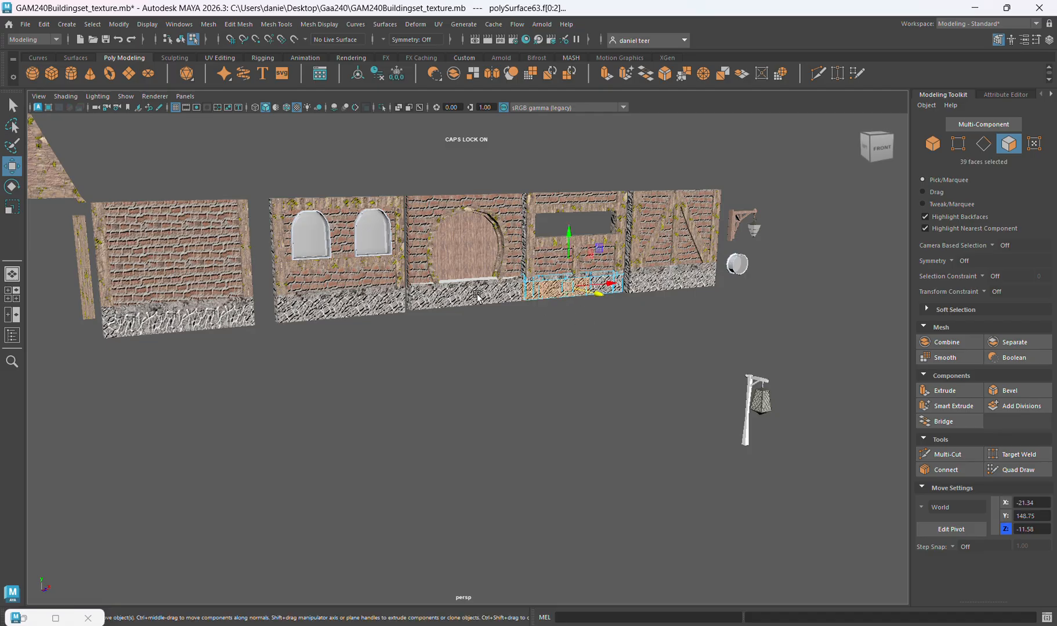
{"action": "left_click_drag", "start_coordinate": [573, 264], "coordinate": [569, 291]}
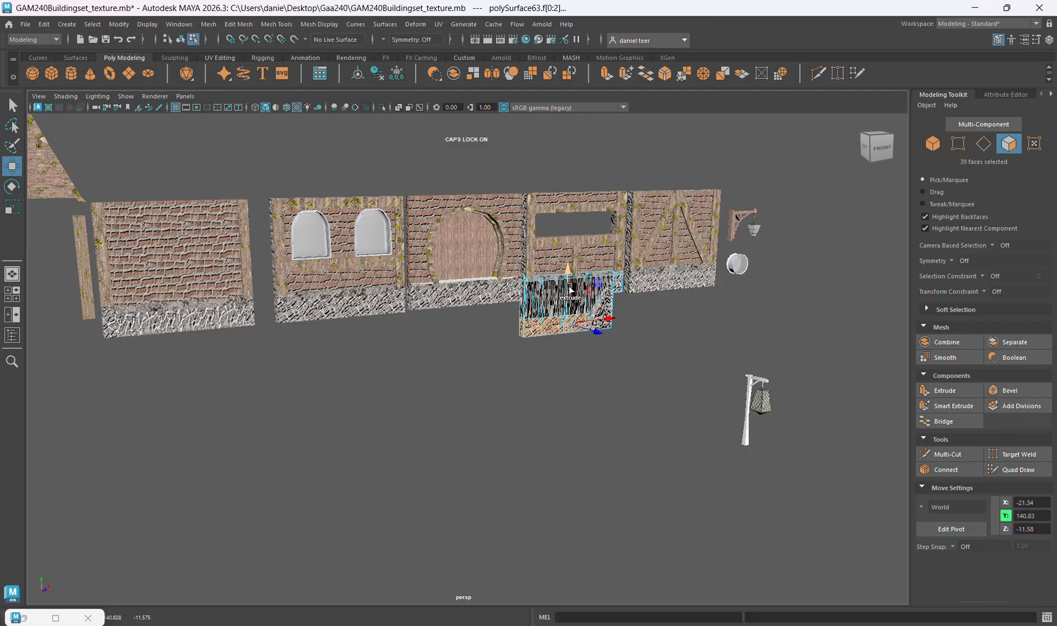
{"action": "key", "text": "ctrl+z"}
Step: Select the stone bases of the round-door and rectangular-opening walls as objects and move them down to about Y 139.72
{"action": "left_click", "coordinate": [932, 144]}
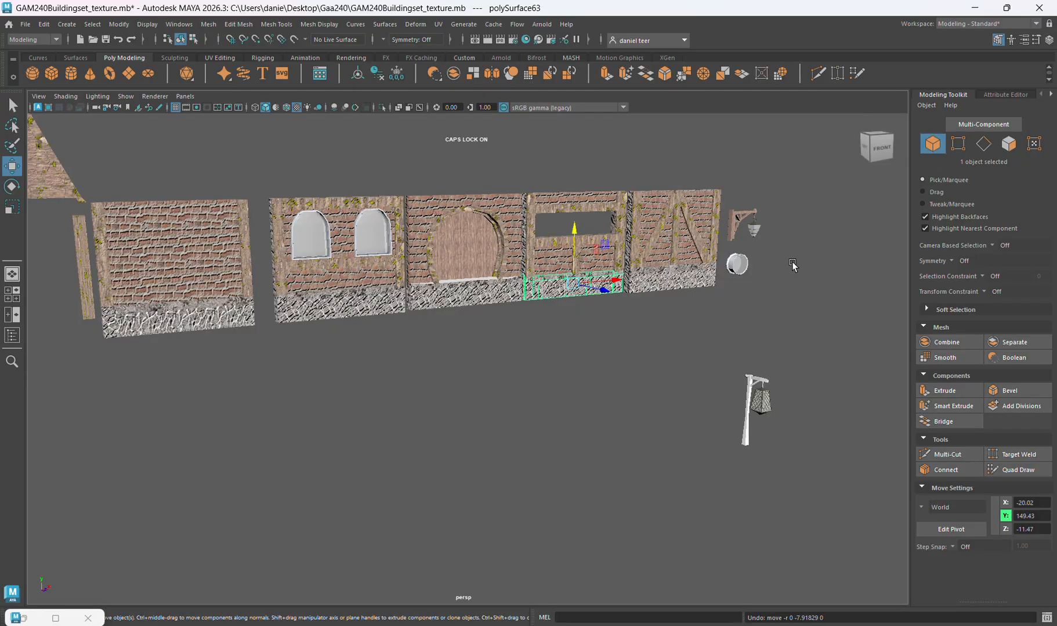
{"action": "left_click_drag", "start_coordinate": [601, 329], "coordinate": [469, 301]}
{"action": "scroll", "coordinate": [558, 331], "scroll_direction": "up", "scroll_amount": 3}
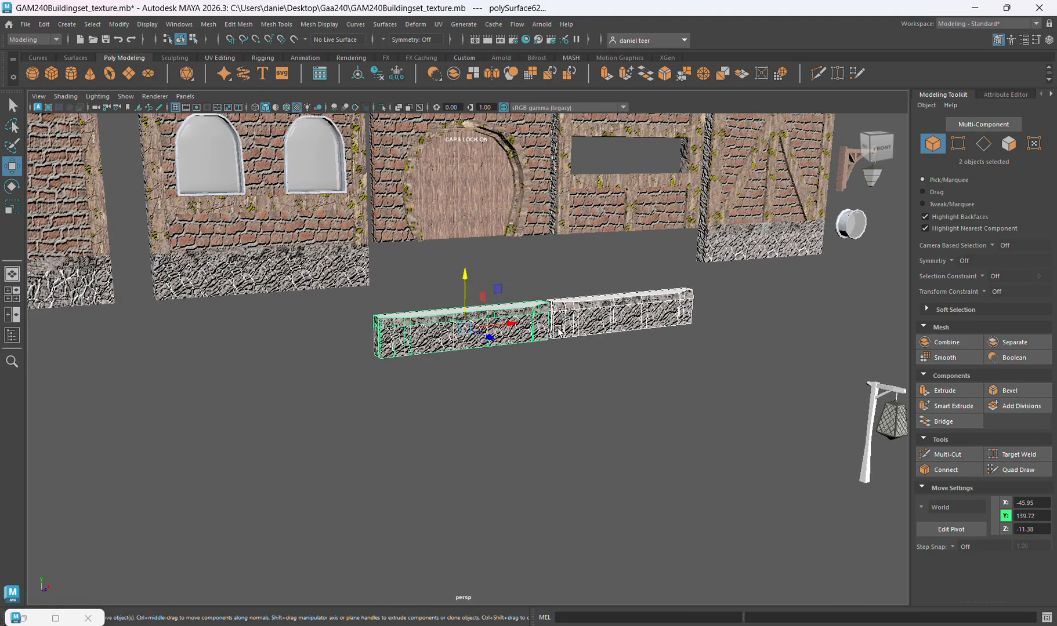
{"action": "scroll", "coordinate": [561, 325], "scroll_direction": "up", "scroll_amount": 2}
{"action": "left_click_drag", "start_coordinate": [566, 316], "coordinate": [616, 325], "text": "alt"}
{"action": "scroll", "coordinate": [629, 327], "scroll_direction": "down", "scroll_amount": 3}
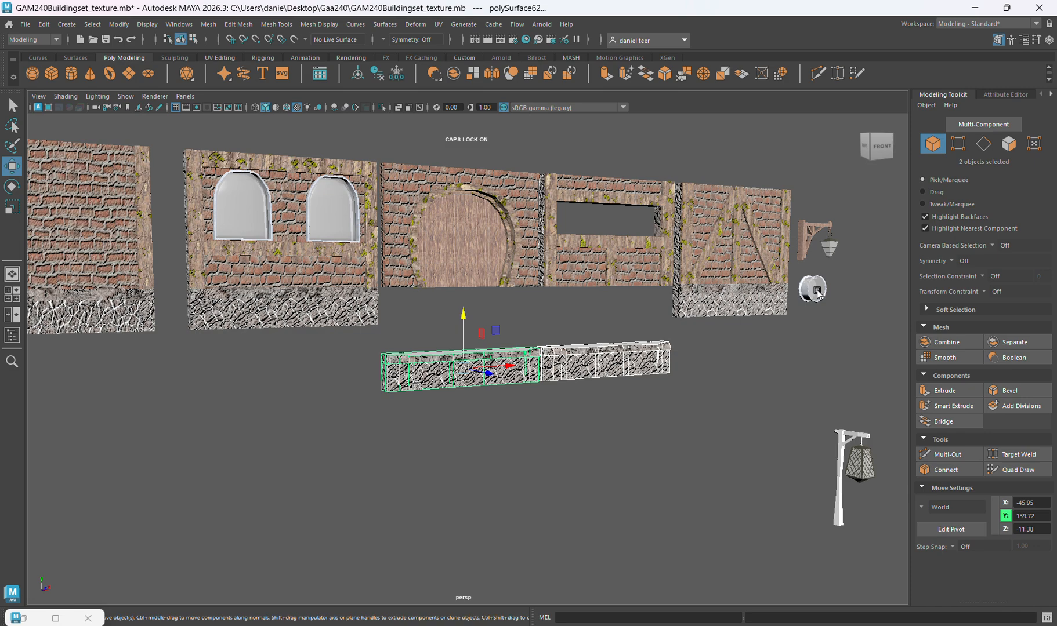
Step: Select the round window piece beside the last wall and frame it for a close look
{"action": "left_click", "coordinate": [816, 293]}
{"action": "key", "text": "f"}
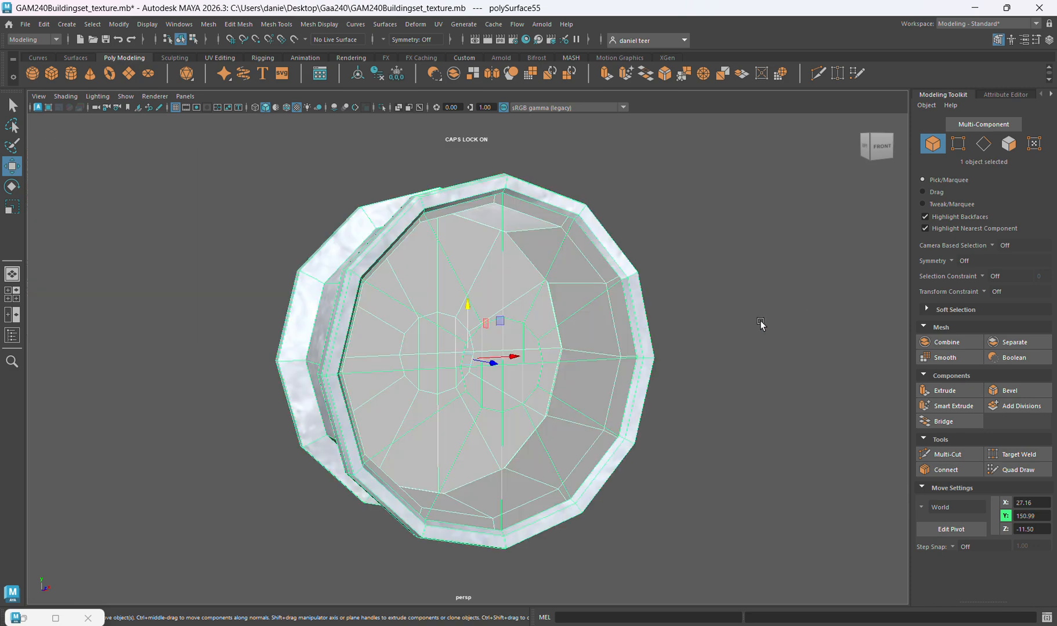
Step: Inspect the round window piece from the front and side, along with its place beside the last wall
{"action": "scroll", "coordinate": [760, 321], "scroll_direction": "down", "scroll_amount": 2}
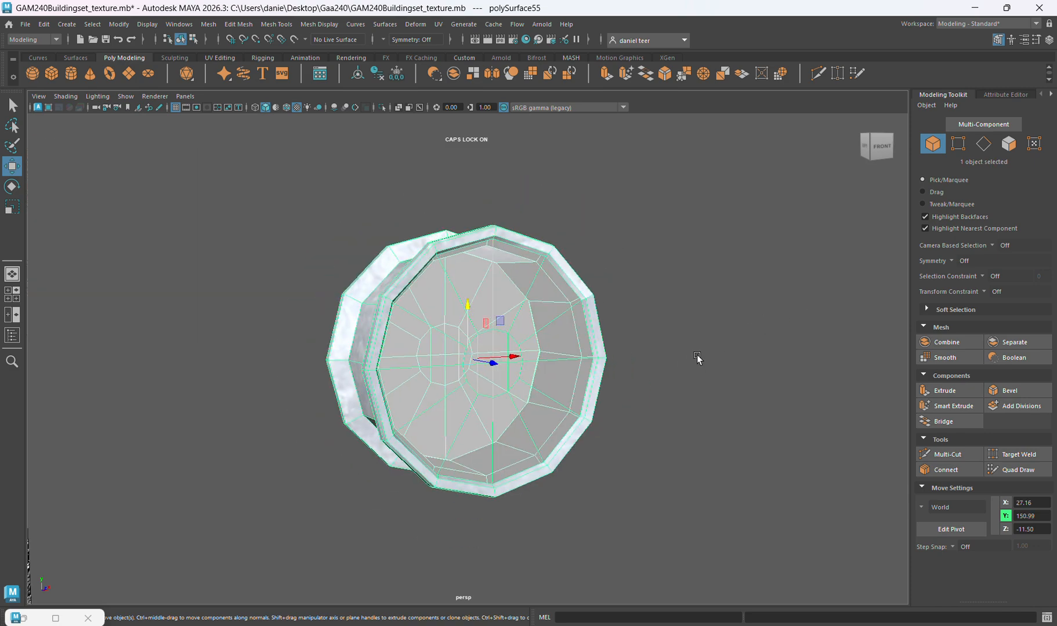
{"action": "left_click_drag", "start_coordinate": [697, 358], "coordinate": [589, 363], "text": "alt"}
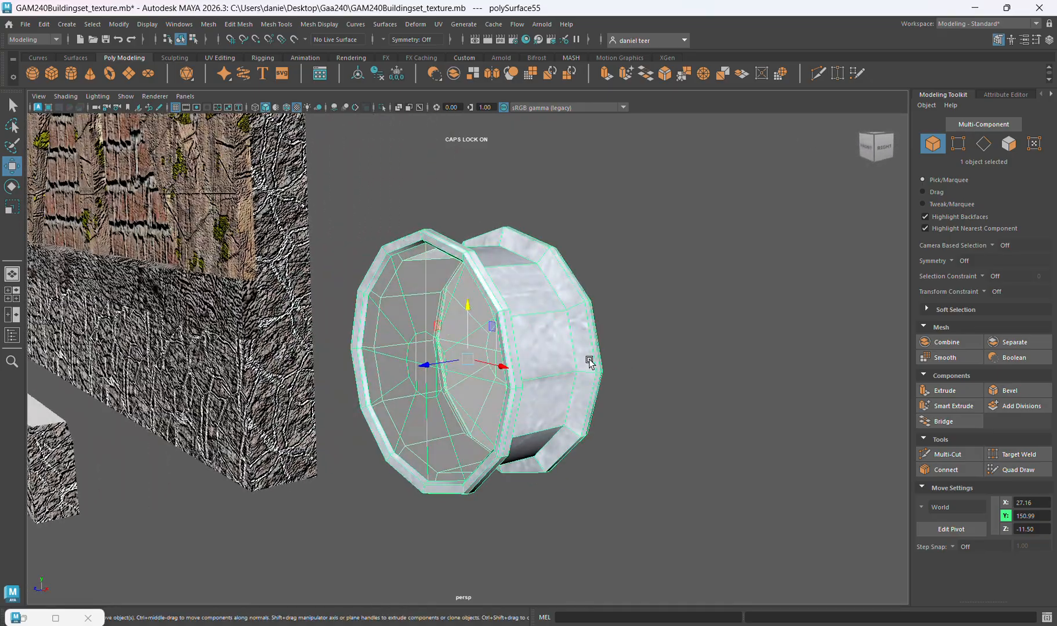
{"action": "scroll", "coordinate": [589, 363], "scroll_direction": "down", "scroll_amount": 4}
{"action": "middle_click_drag", "start_coordinate": [583, 302], "coordinate": [620, 436], "text": "alt"}
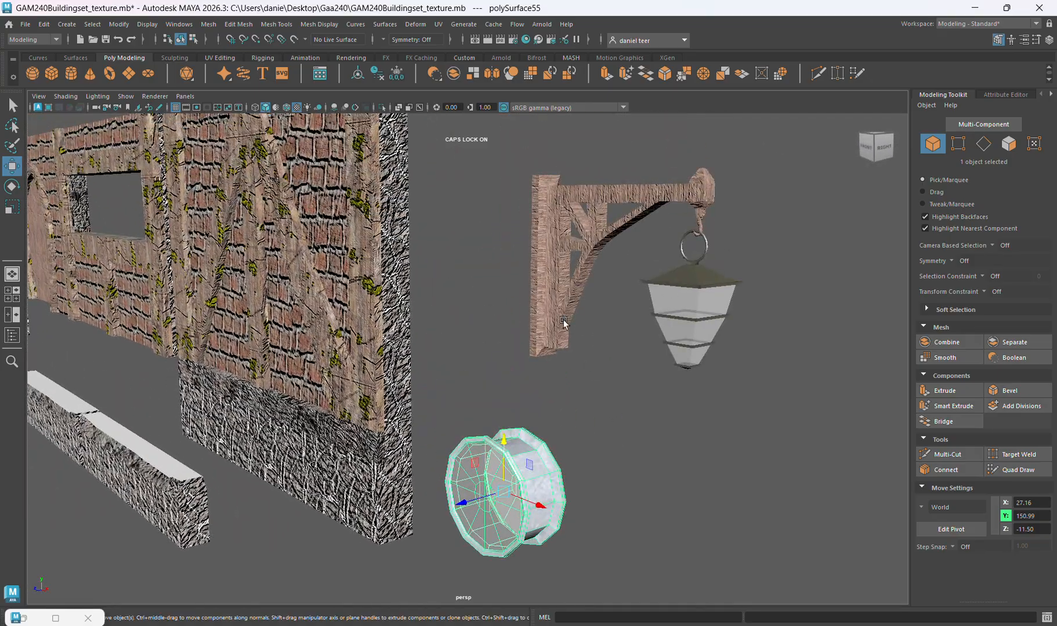
Step: Select the wooden lantern bracket, clear the selection, and examine the bracket's wood texture from several angles
{"action": "left_click", "coordinate": [559, 294]}
{"action": "scroll", "coordinate": [560, 294], "scroll_direction": "up", "scroll_amount": 4}
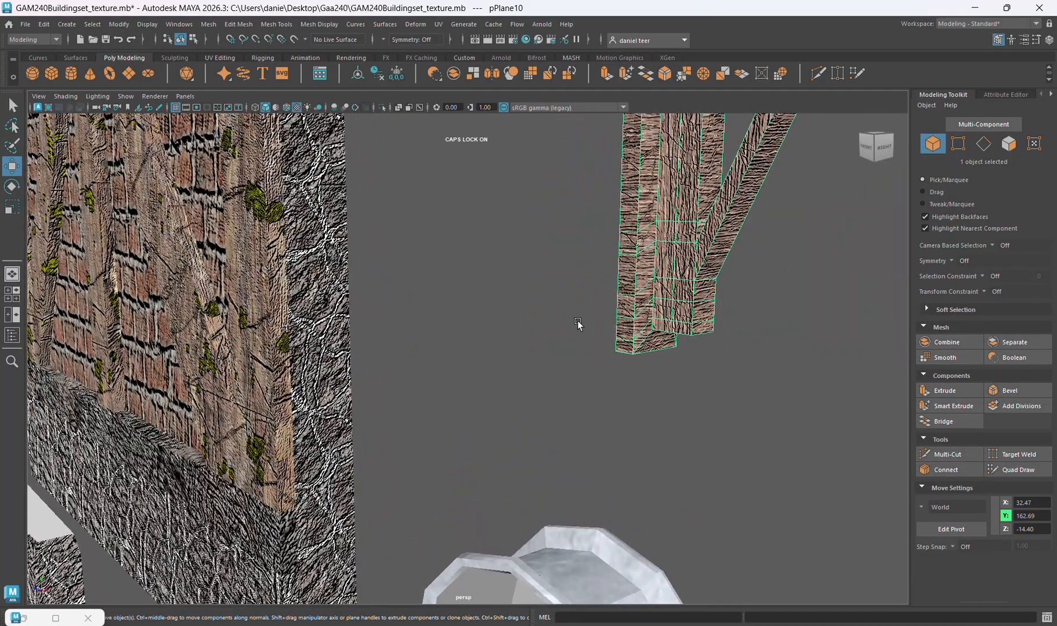
{"action": "middle_click_drag", "start_coordinate": [573, 303], "coordinate": [469, 516], "text": "alt"}
{"action": "left_click", "coordinate": [765, 440]}
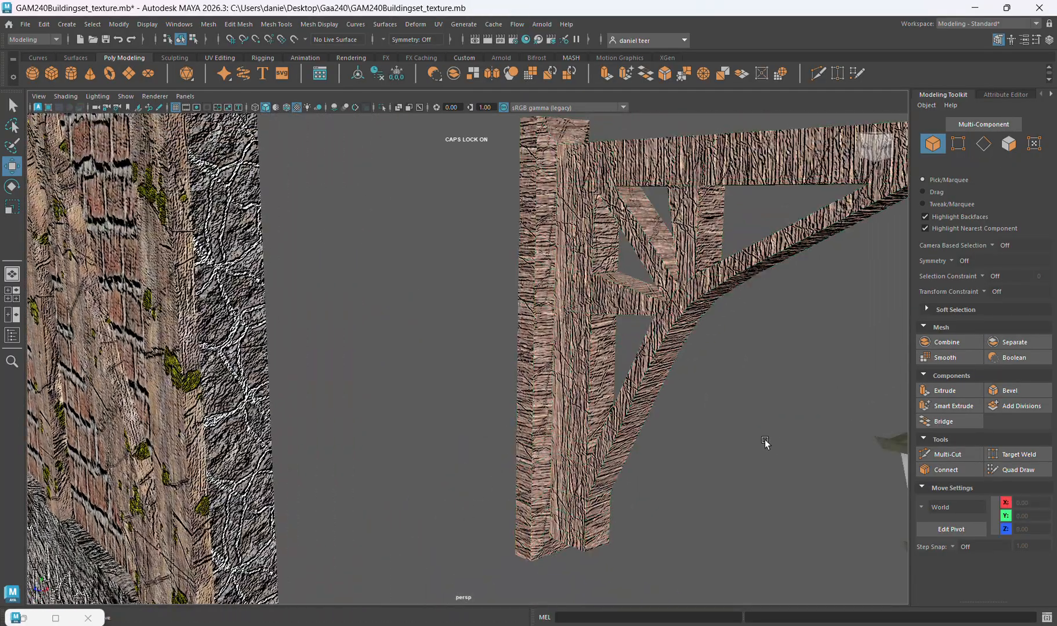
{"action": "left_click_drag", "start_coordinate": [722, 430], "coordinate": [772, 414], "text": "alt"}
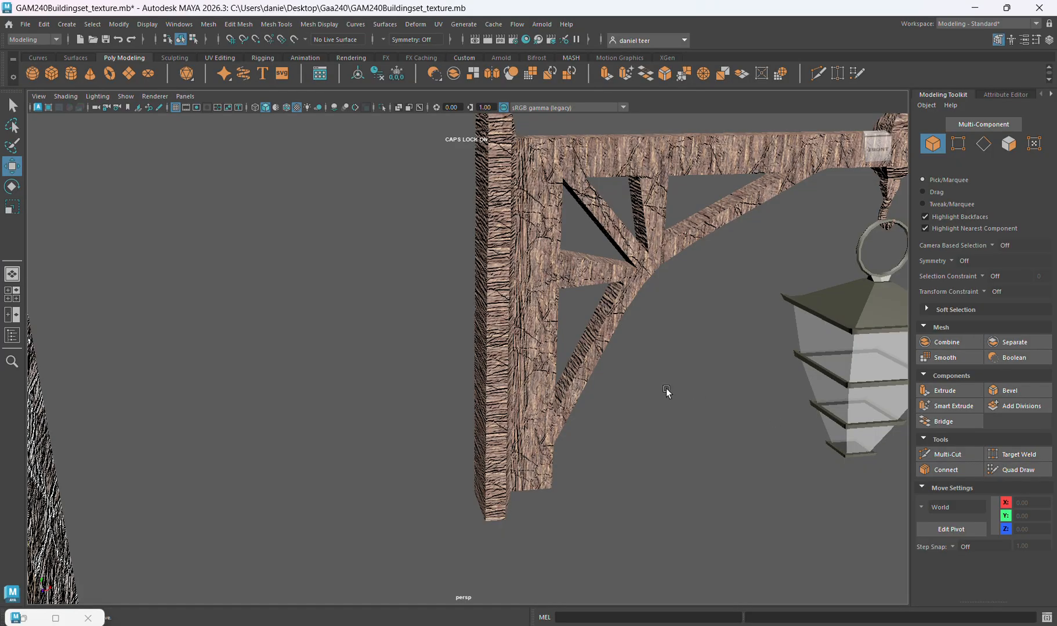
{"action": "left_click_drag", "start_coordinate": [668, 392], "coordinate": [603, 377], "text": "alt"}
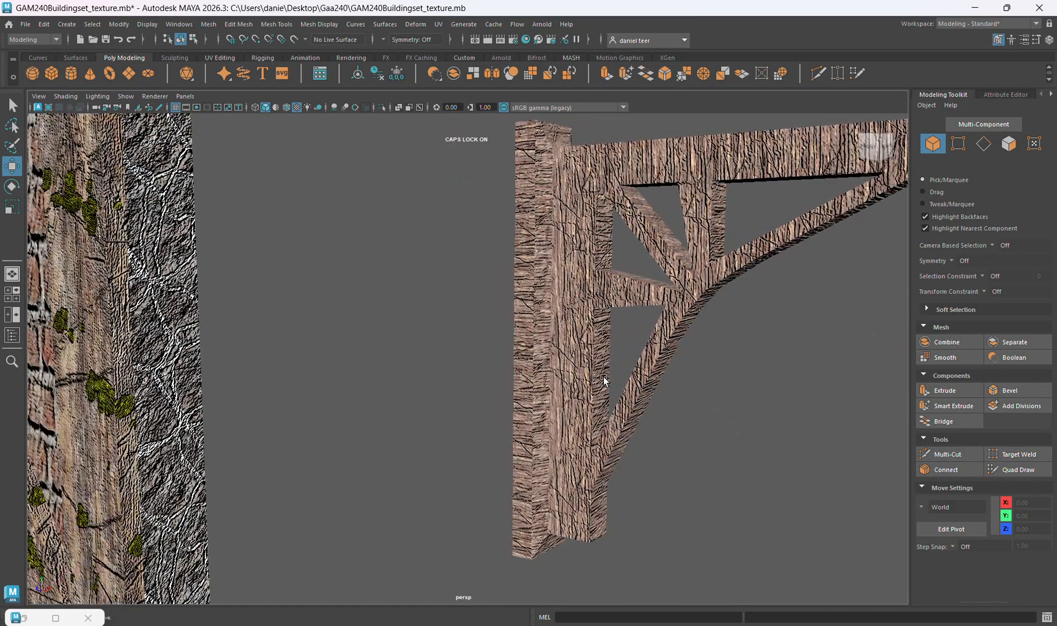
{"action": "scroll", "coordinate": [640, 380], "scroll_direction": "down", "scroll_amount": 4}
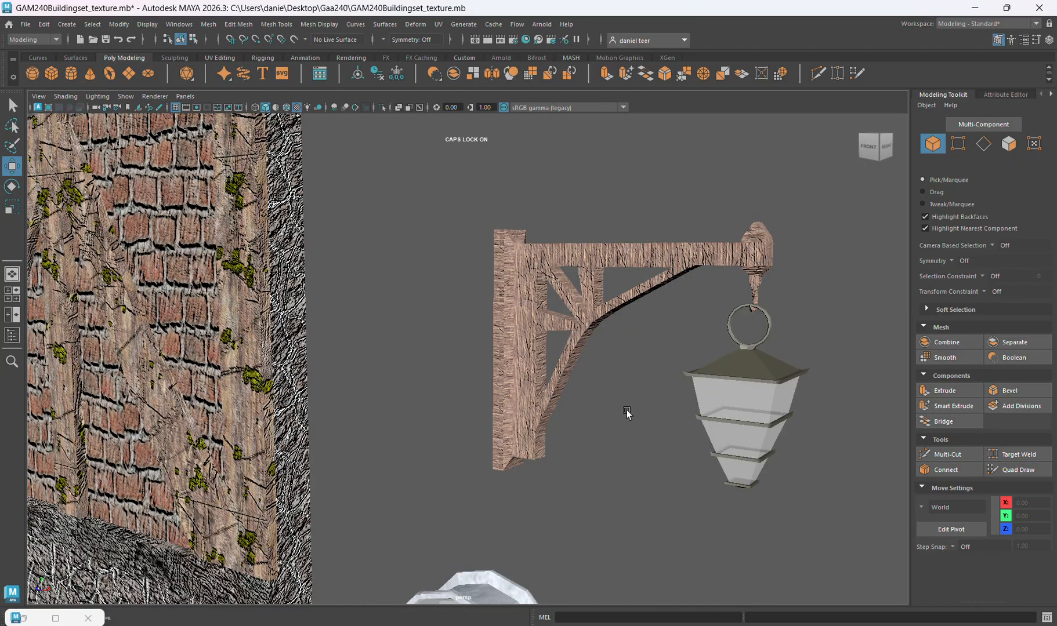
Step: Select the small gold bag beyond the pointed roof piece and frame it to inspect its fabric and rope
{"action": "scroll", "coordinate": [628, 414], "scroll_direction": "down", "scroll_amount": 5}
{"action": "left_click_drag", "start_coordinate": [529, 397], "coordinate": [871, 403], "text": "alt"}
{"action": "middle_click_drag", "start_coordinate": [500, 407], "coordinate": [887, 403], "text": "alt"}
{"action": "middle_click_drag", "start_coordinate": [483, 327], "coordinate": [617, 346], "text": "alt"}
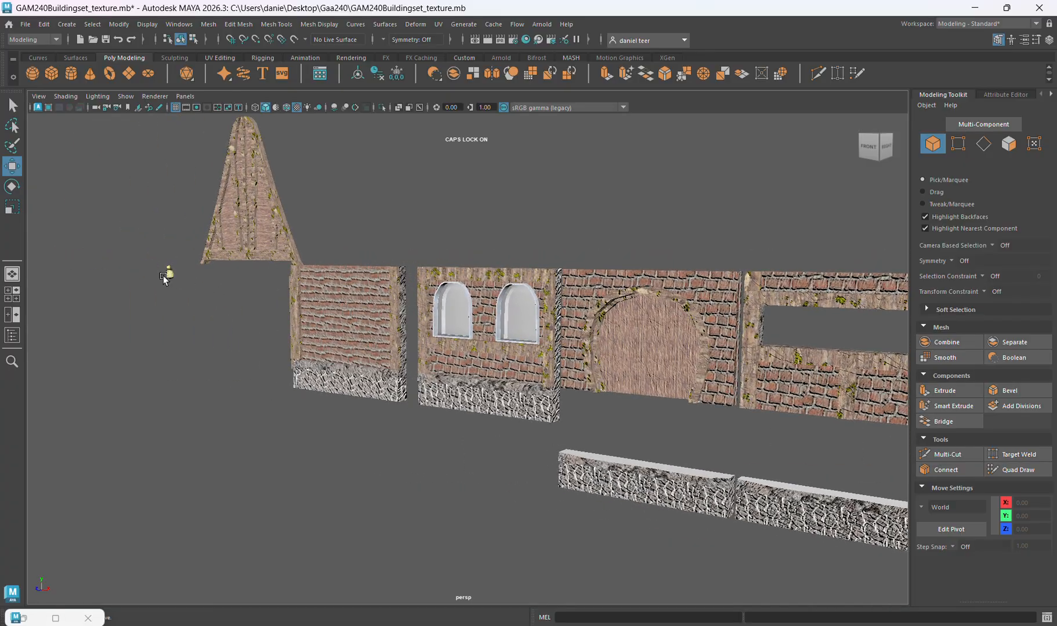
{"action": "left_click", "coordinate": [165, 274]}
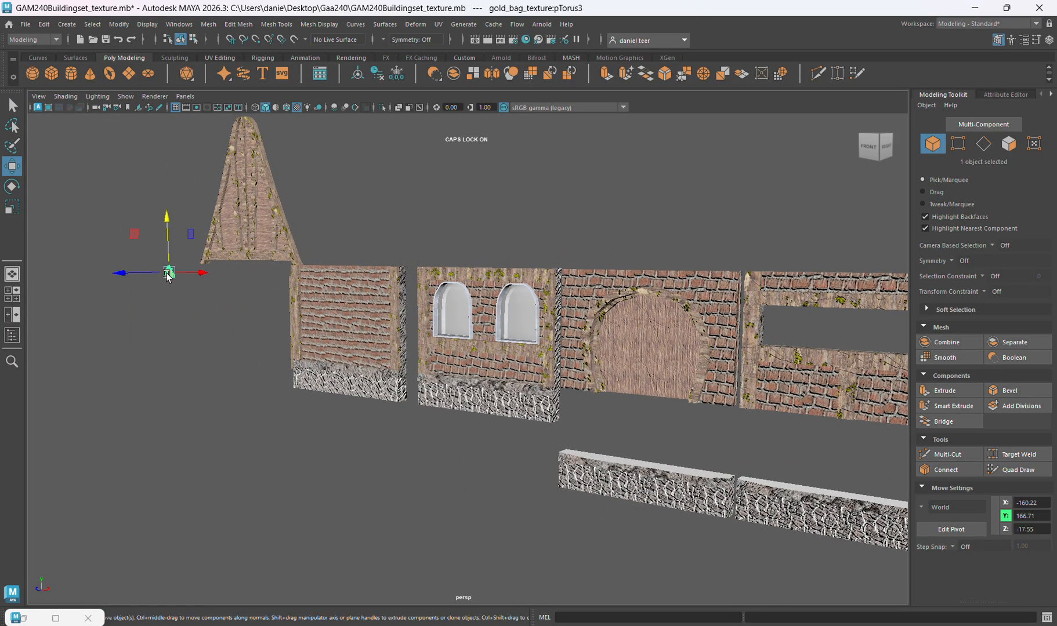
{"action": "key", "text": "f"}
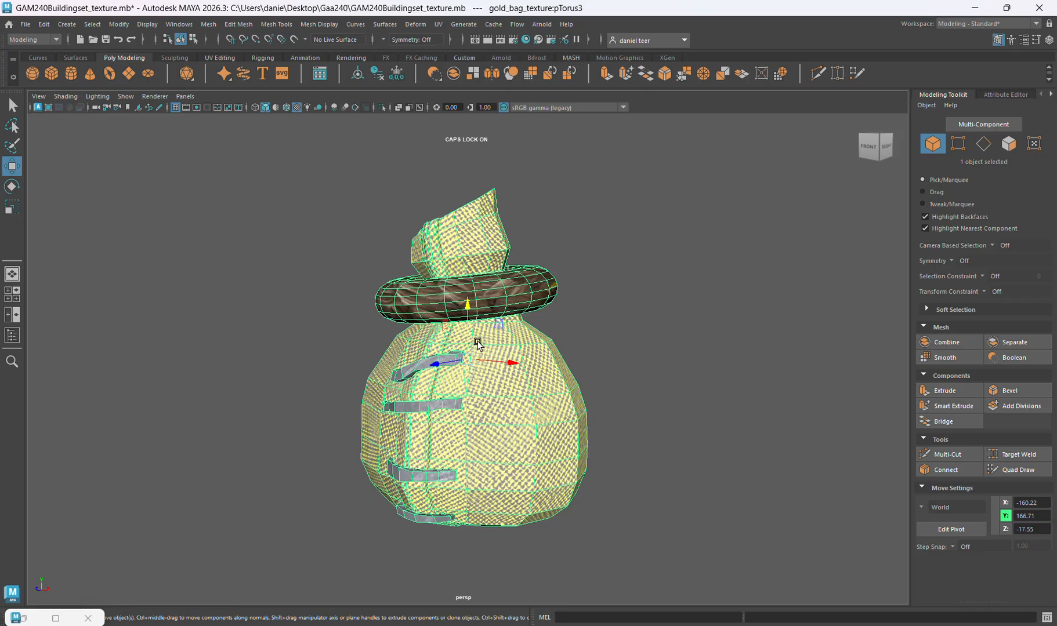
{"action": "left_click_drag", "start_coordinate": [585, 378], "coordinate": [682, 371], "text": "alt"}
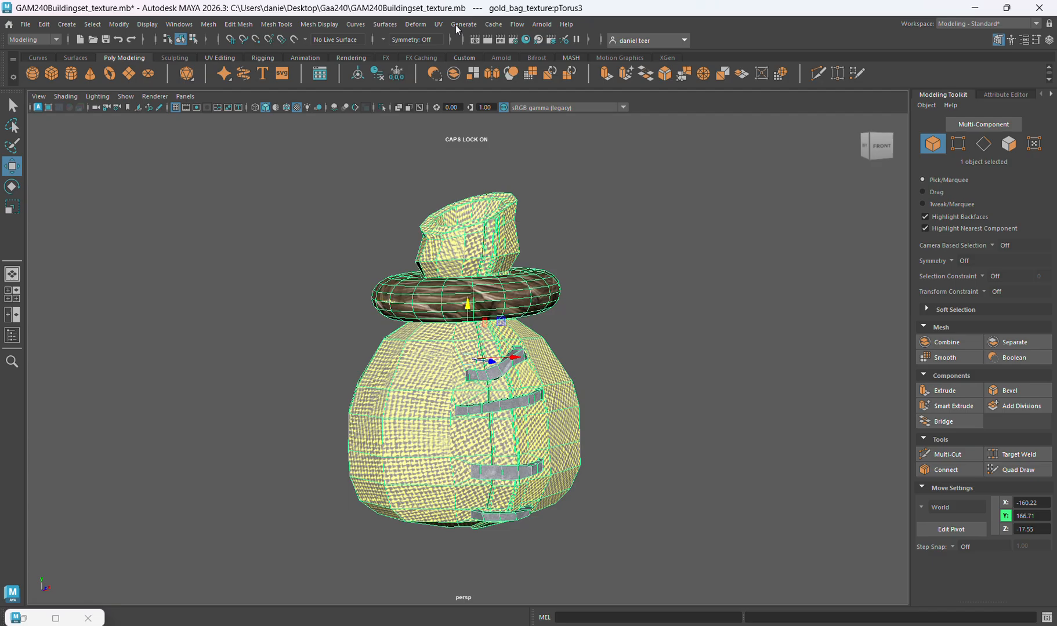
Step: Switch to Photoshop and hide Layer 14, Layer 8, Layer 7 and Layer 6 of goldbag_texture.tif to expose the UV layout
{"action": "key", "text": "alt+Tab"}
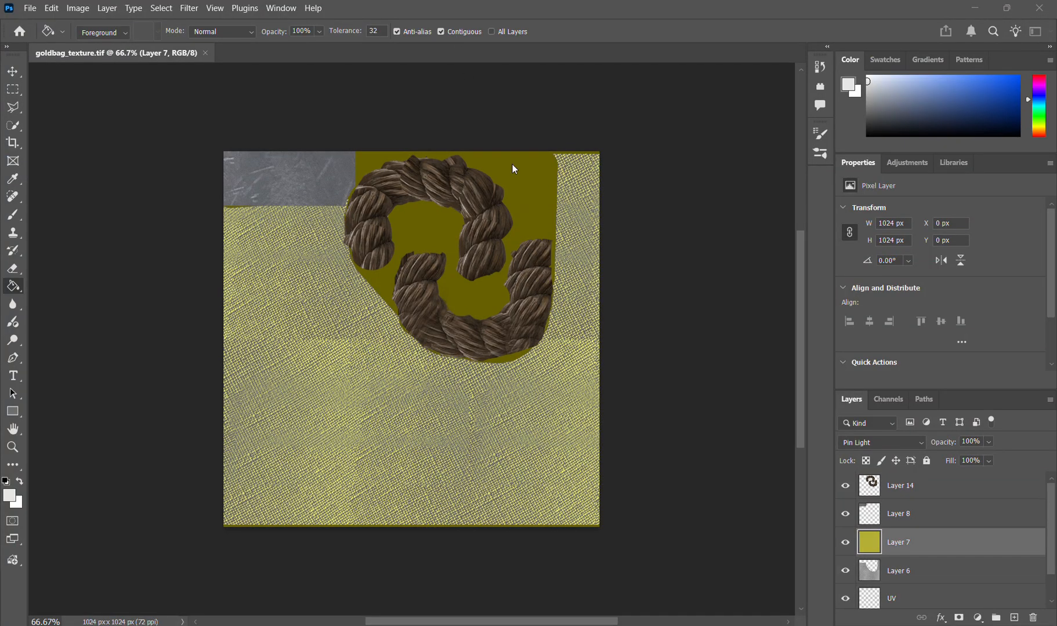
{"action": "scroll", "coordinate": [520, 256], "scroll_direction": "up", "scroll_amount": 1}
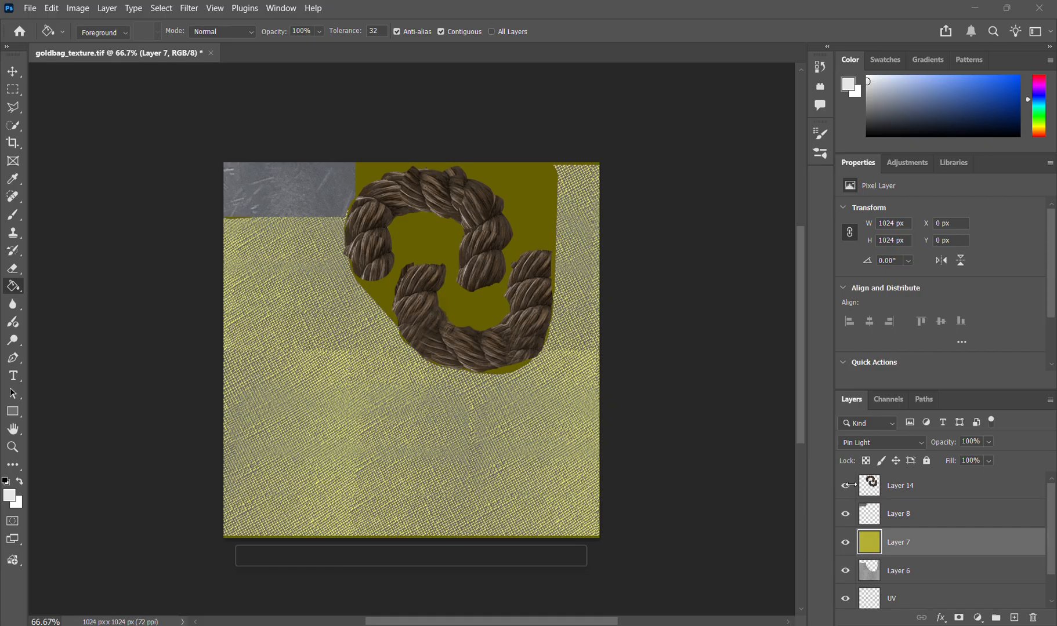
{"action": "left_click", "coordinate": [846, 486]}
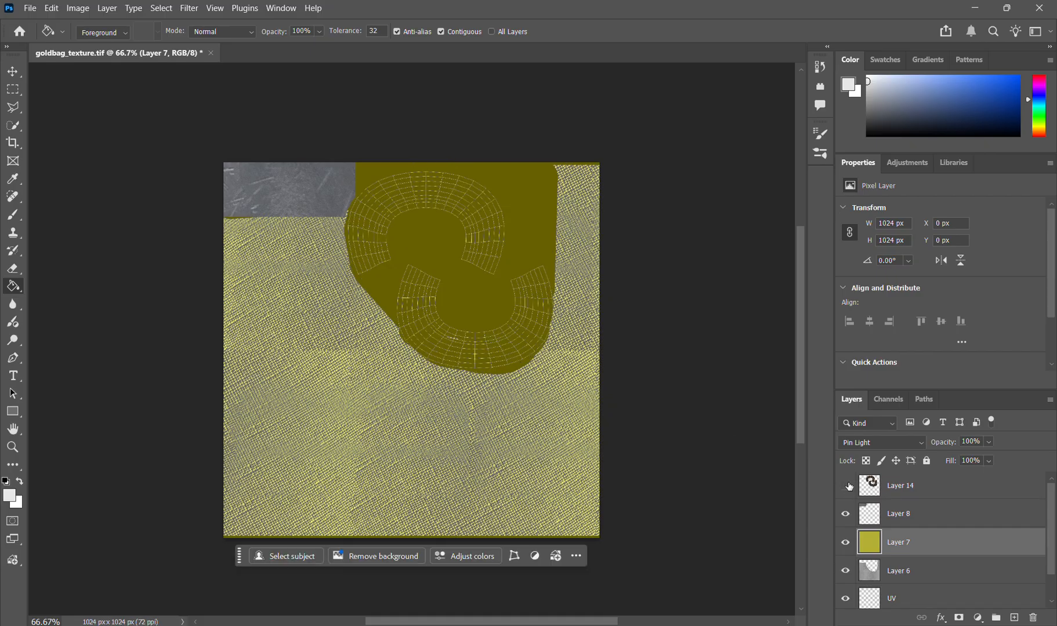
{"action": "left_click", "coordinate": [845, 513]}
{"action": "left_click", "coordinate": [845, 543]}
{"action": "scroll", "coordinate": [845, 540], "scroll_direction": "down", "scroll_amount": 1}
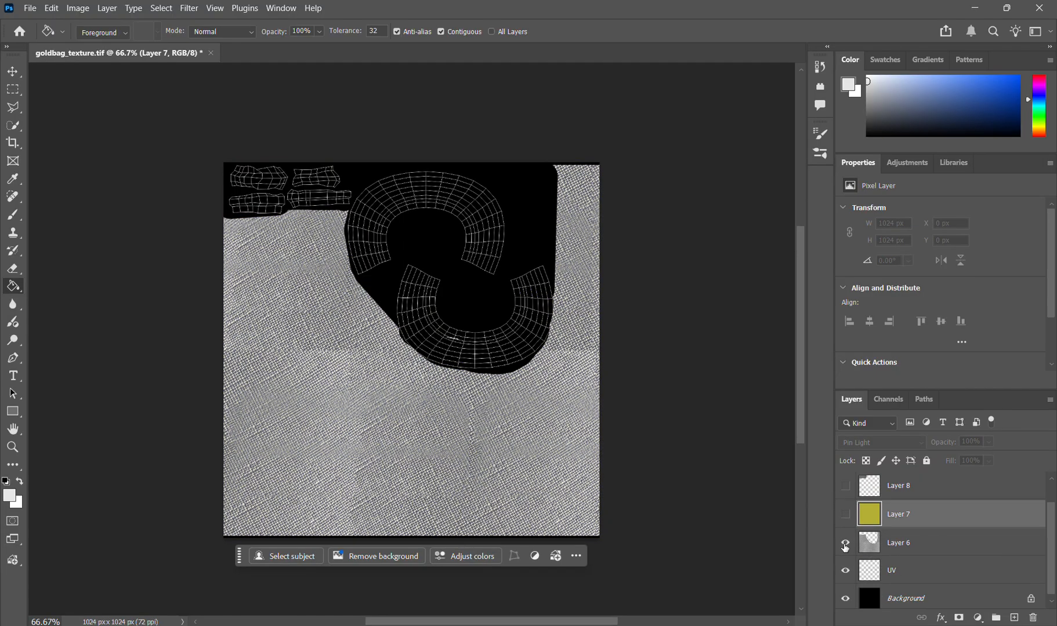
{"action": "left_click", "coordinate": [845, 538]}
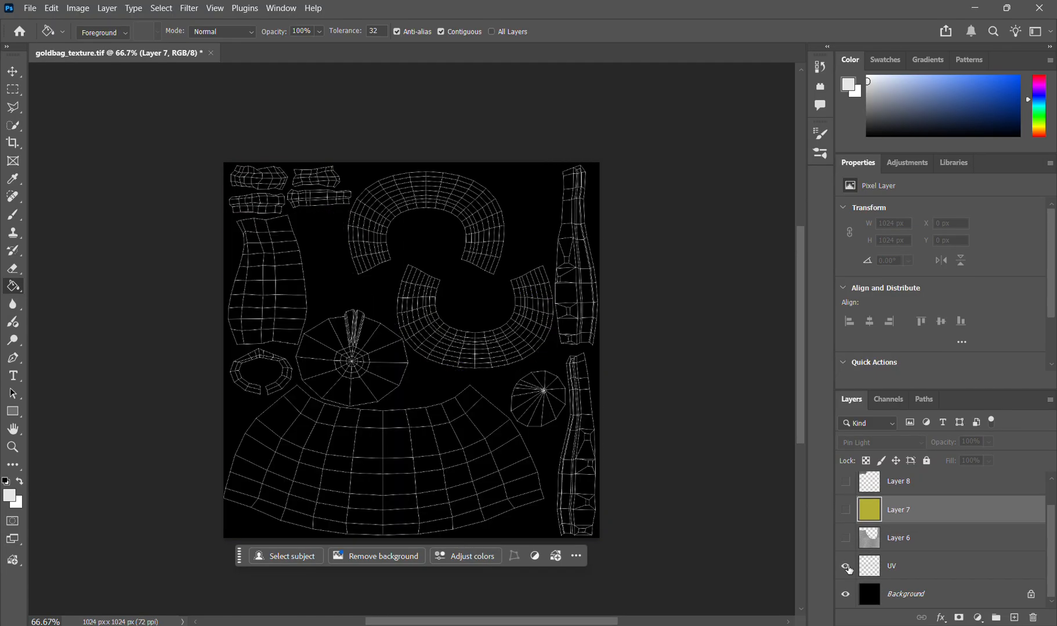
Step: Show Layer 6 over the UV layout and examine its grey woven fabric texture up close
{"action": "left_click", "coordinate": [844, 540]}
{"action": "scroll", "coordinate": [464, 429], "scroll_direction": "up", "scroll_amount": 3}
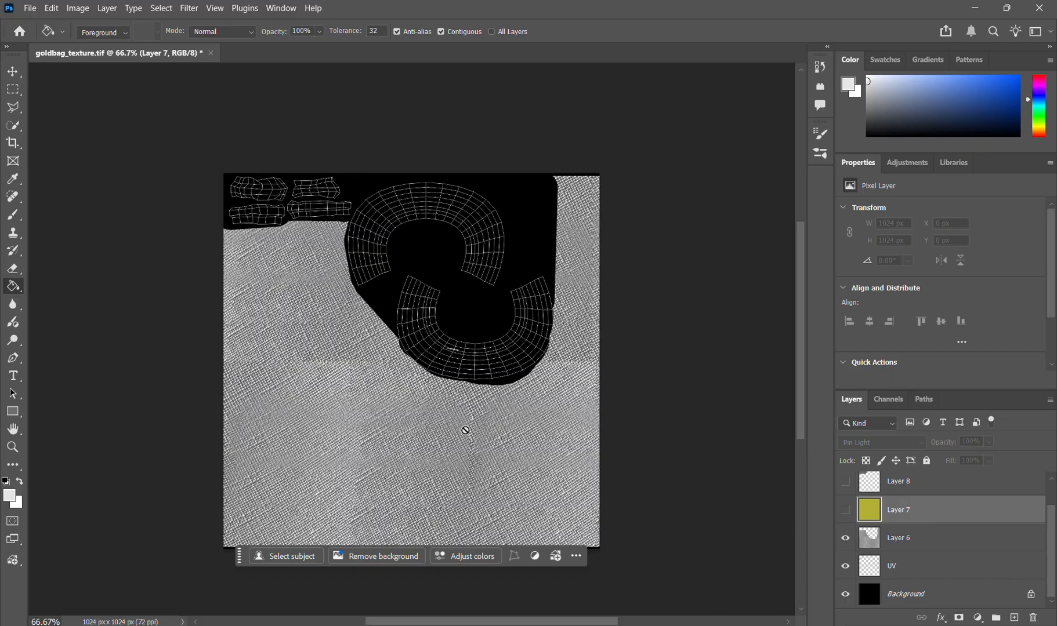
{"action": "scroll", "coordinate": [372, 433], "scroll_direction": "up", "scroll_amount": 4, "text": "alt"}
{"action": "scroll", "coordinate": [373, 432], "scroll_direction": "up", "scroll_amount": 2, "text": "alt"}
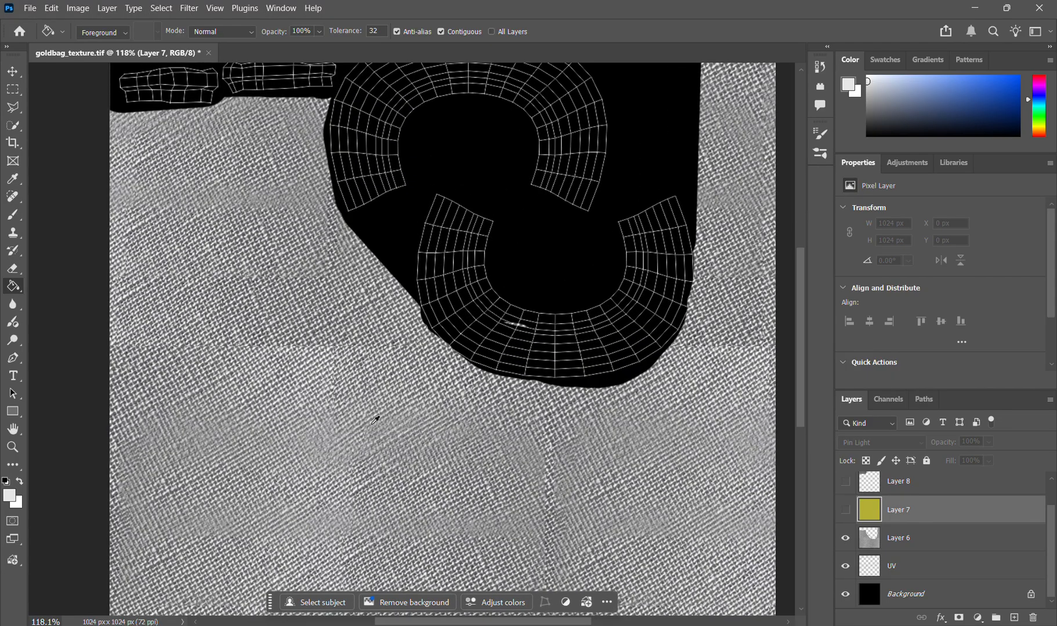
{"action": "scroll", "coordinate": [374, 421], "scroll_direction": "down", "scroll_amount": 4, "text": "alt"}
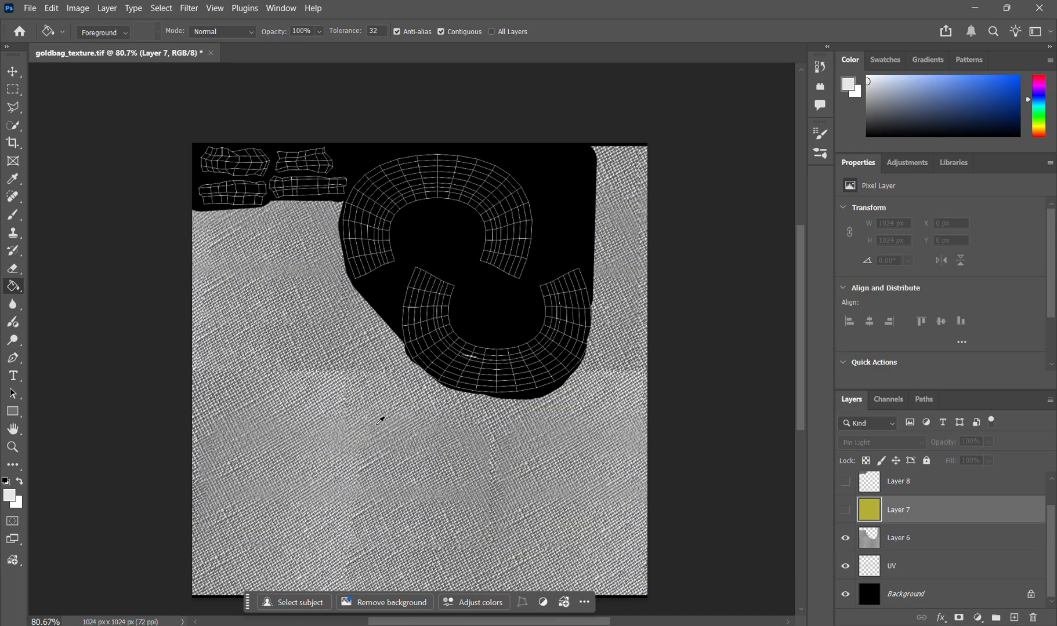
Step: Hide Layer 6, view the yellow Layer 7 by itself over the UVs, and swap it for Layer 8's metal texture
{"action": "left_click", "coordinate": [845, 537]}
{"action": "left_click", "coordinate": [845, 510]}
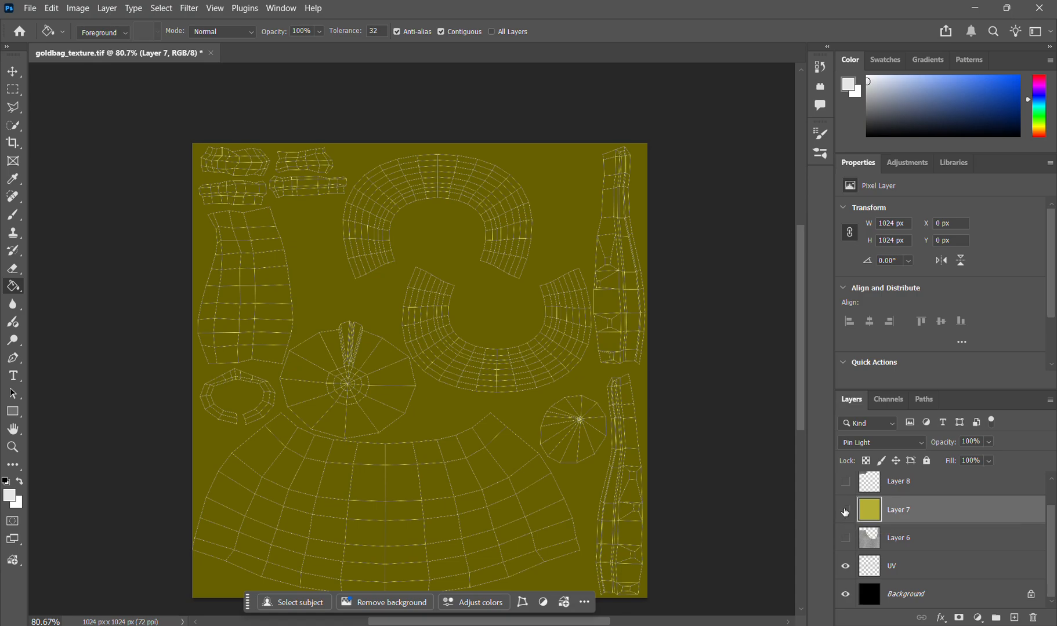
{"action": "left_click", "coordinate": [845, 510]}
{"action": "left_click", "coordinate": [845, 483]}
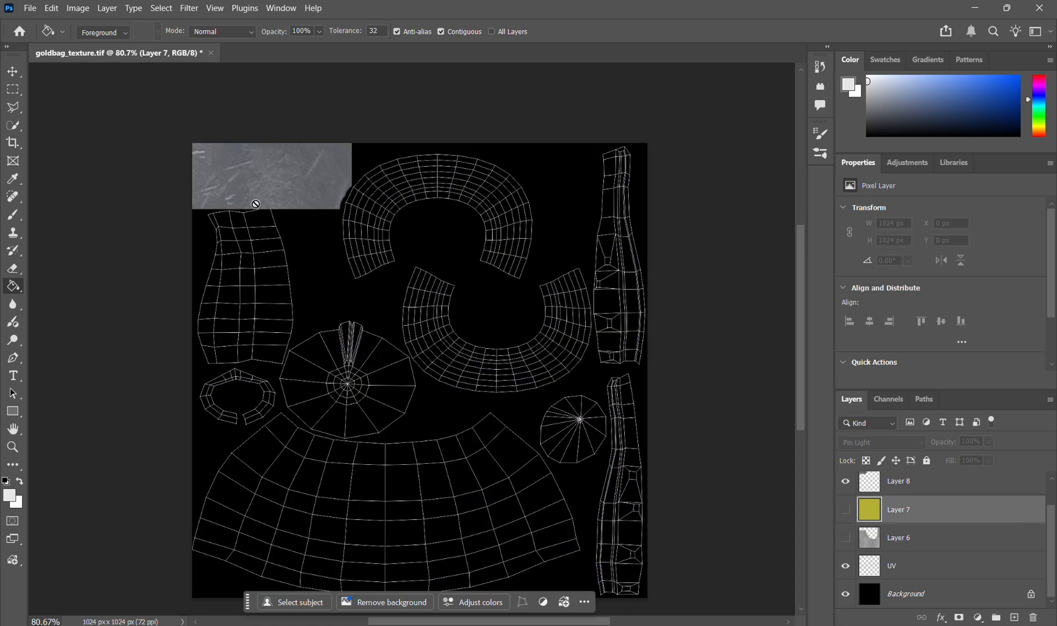
{"action": "scroll", "coordinate": [267, 204], "scroll_direction": "up", "scroll_amount": 2}
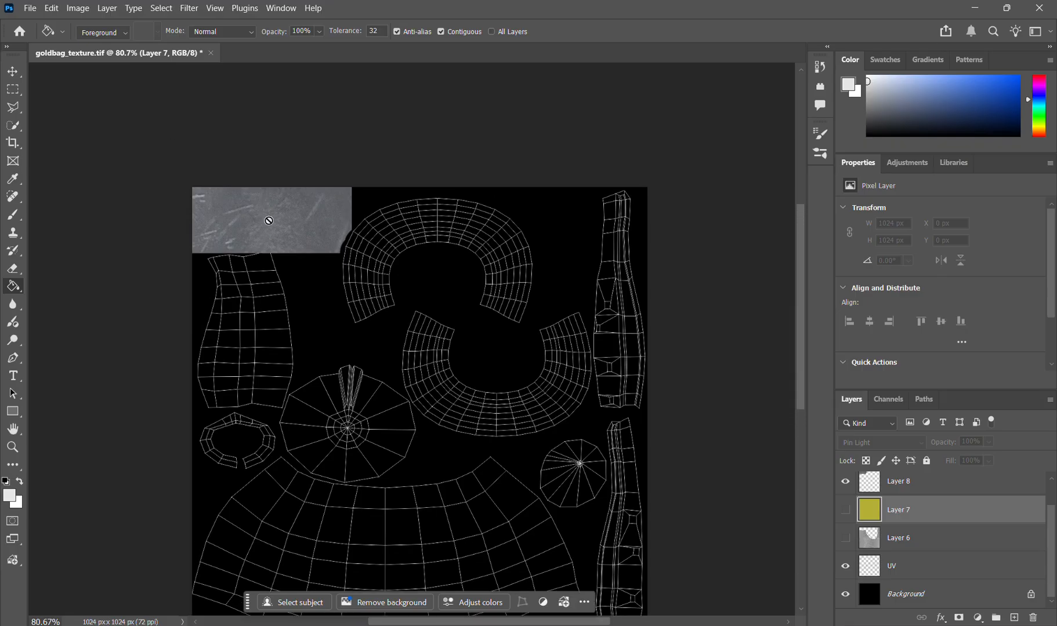
{"action": "scroll", "coordinate": [269, 220], "scroll_direction": "up", "scroll_amount": 1}
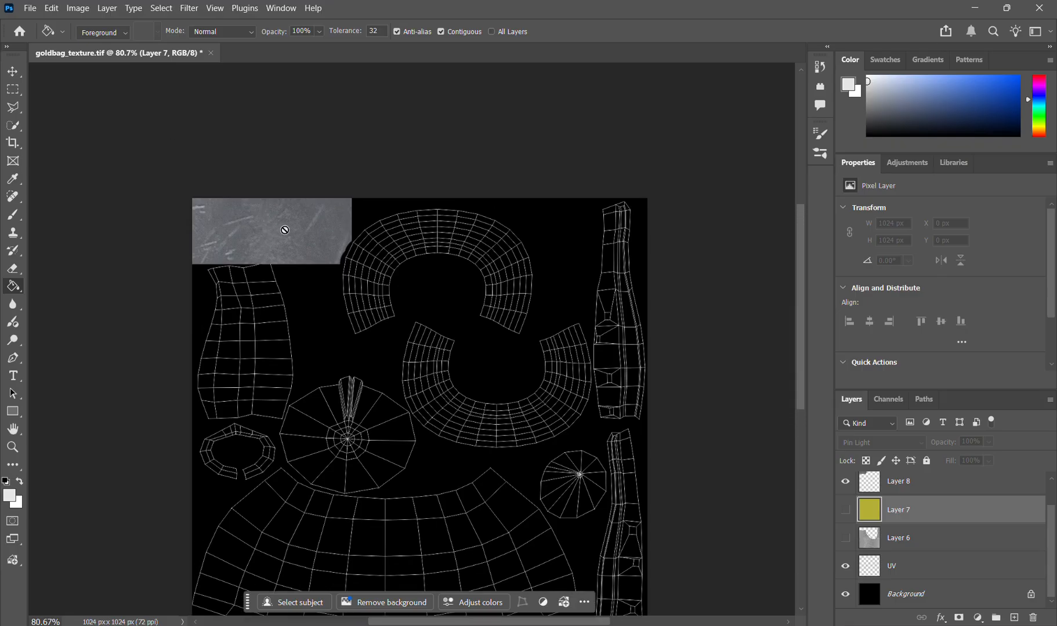
Step: Show Layer 7 and Layer 6 again, and check the bag model in Maya before returning to Photoshop
{"action": "left_click", "coordinate": [844, 509]}
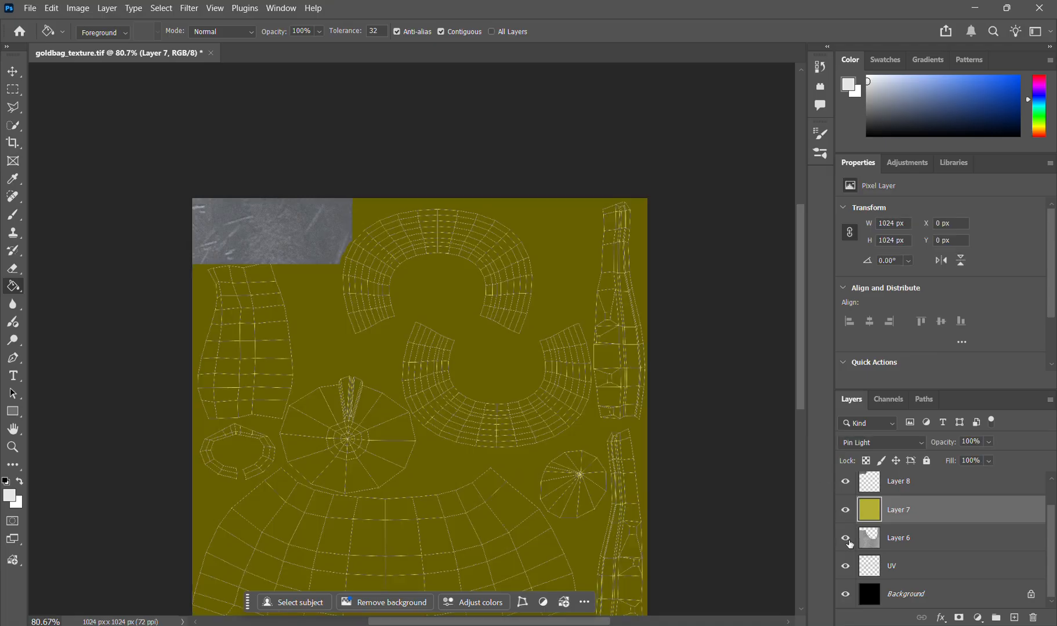
{"action": "left_click", "coordinate": [845, 538]}
{"action": "key", "text": "alt+Tab"}
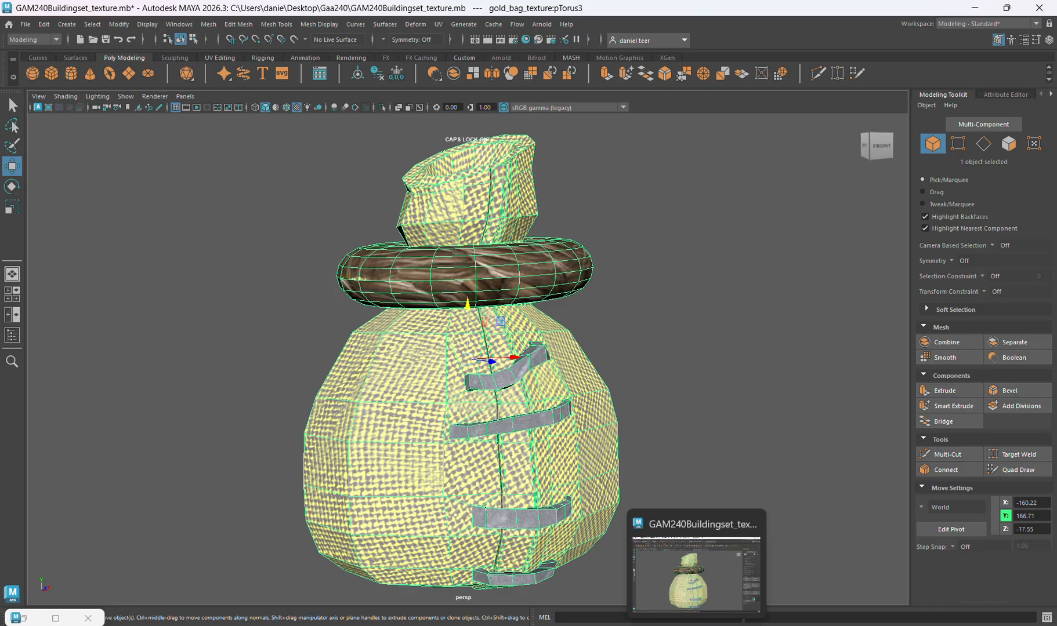
{"action": "mouse_move", "coordinate": [696, 625]}
{"action": "left_click", "coordinate": [733, 624]}
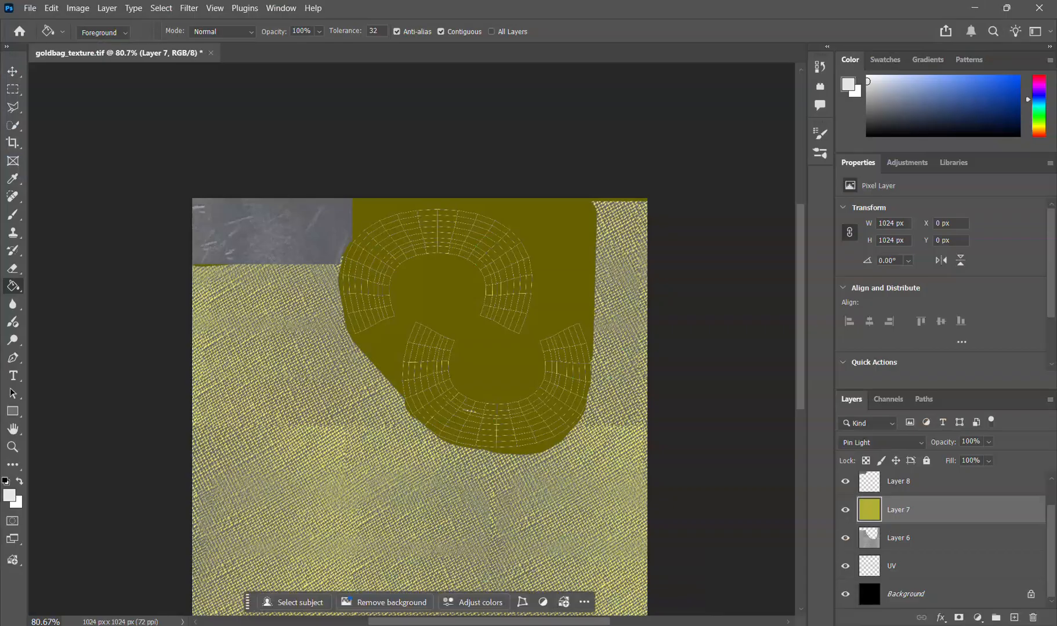
Step: Show Layer 14 and examine how its rope texture follows the two curved UV shells
{"action": "scroll", "coordinate": [862, 492], "scroll_direction": "up", "scroll_amount": 1}
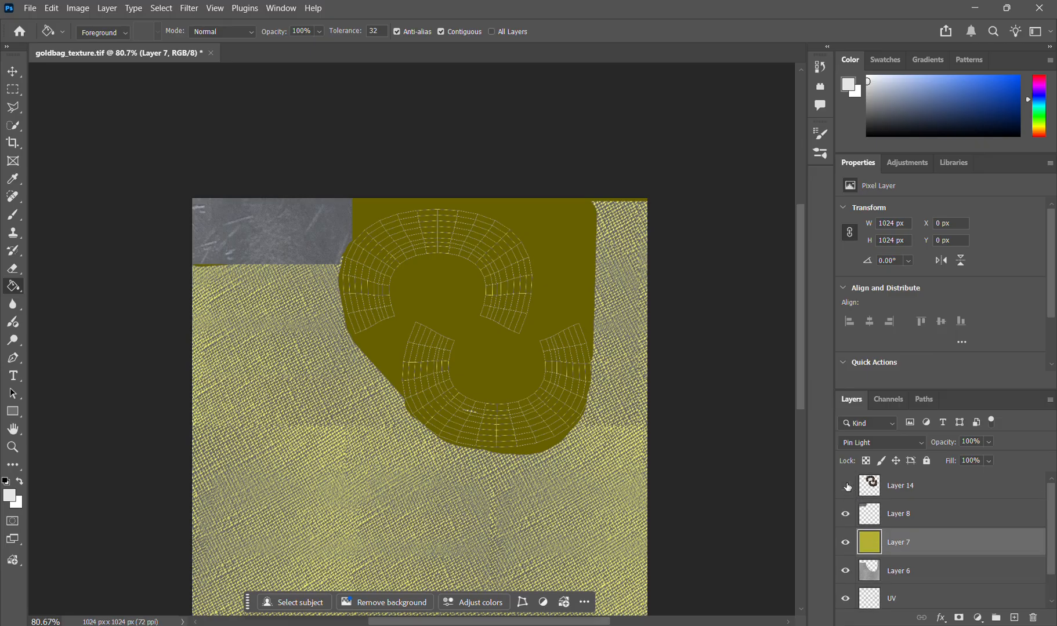
{"action": "left_click", "coordinate": [845, 486]}
{"action": "scroll", "coordinate": [580, 372], "scroll_direction": "up", "scroll_amount": 2}
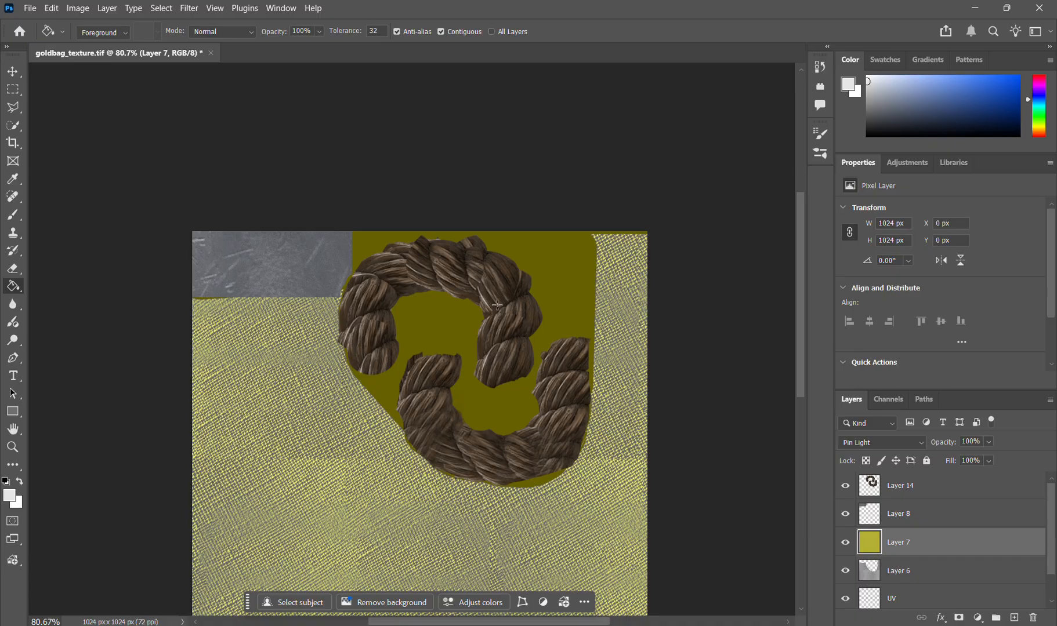
{"action": "scroll", "coordinate": [497, 305], "scroll_direction": "up", "scroll_amount": 3}
{"action": "scroll", "coordinate": [500, 348], "scroll_direction": "up", "scroll_amount": 5, "text": "alt"}
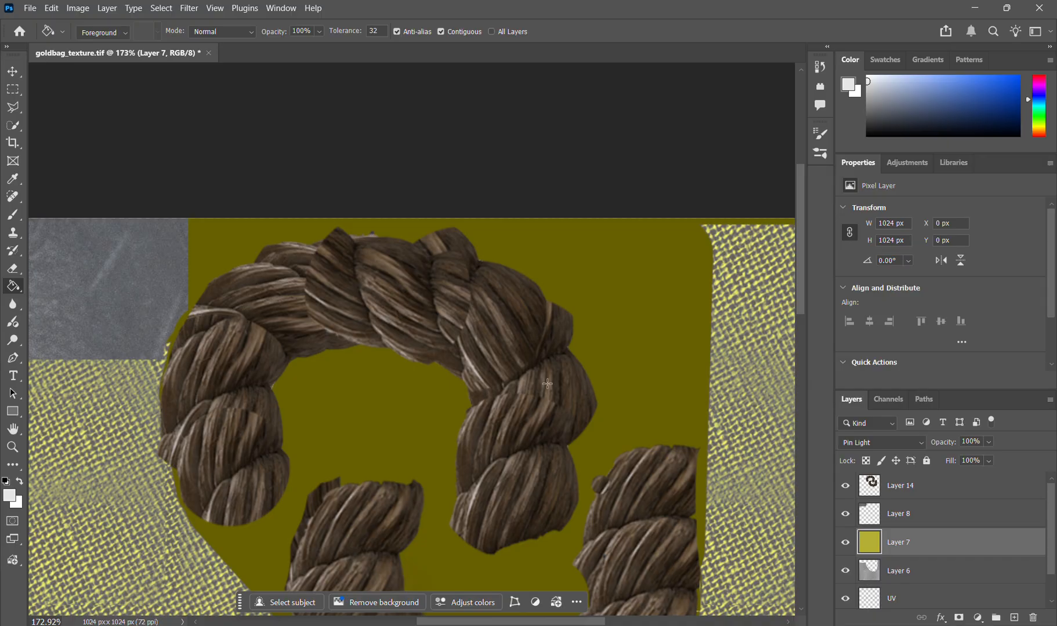
{"action": "scroll", "coordinate": [547, 383], "scroll_direction": "down", "scroll_amount": 5, "text": "alt"}
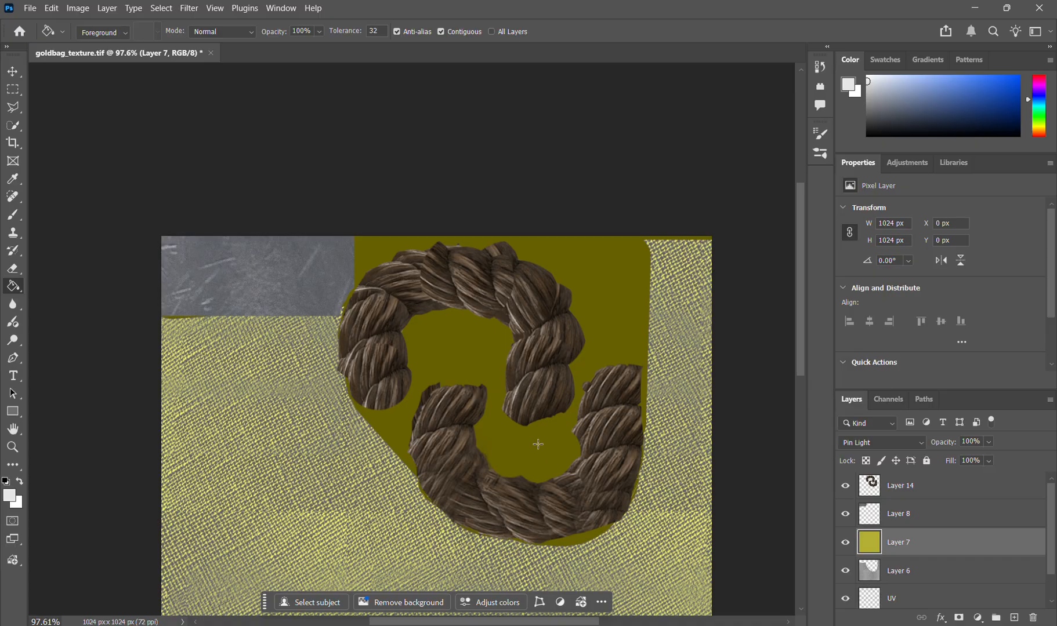
Step: Switch back to Maya, deselect the gold bag, and review the full row of wall pieces and the lamp post
{"action": "mouse_move", "coordinate": [696, 625]}
{"action": "left_click", "coordinate": [696, 574]}
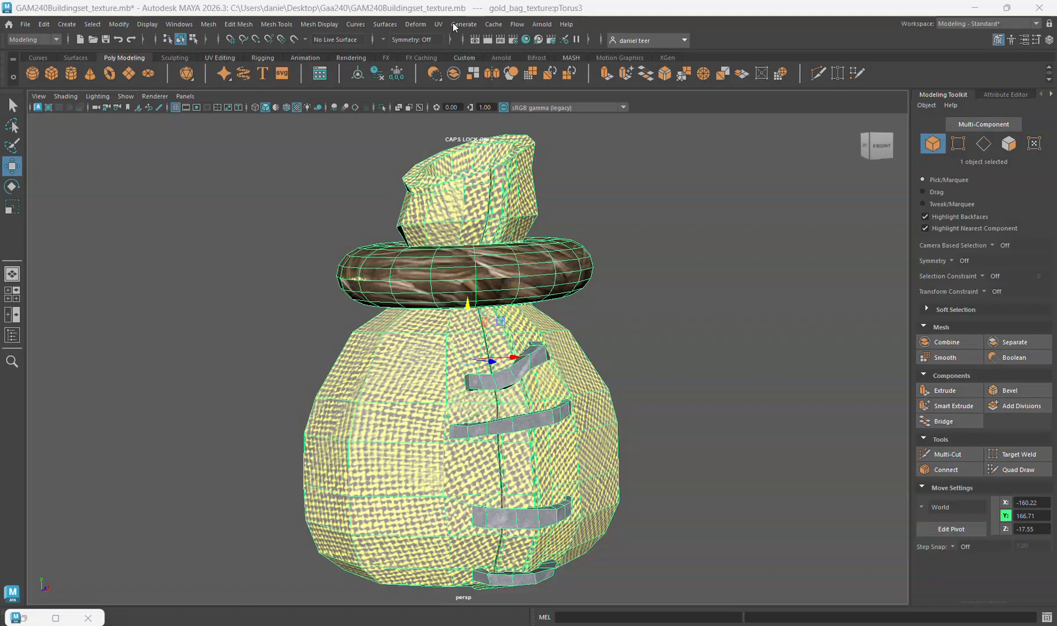
{"action": "left_click", "coordinate": [663, 253]}
{"action": "left_click_drag", "start_coordinate": [685, 335], "coordinate": [653, 333], "text": "alt"}
{"action": "scroll", "coordinate": [662, 327], "scroll_direction": "down", "scroll_amount": 5}
{"action": "scroll", "coordinate": [663, 327], "scroll_direction": "down", "scroll_amount": 10}
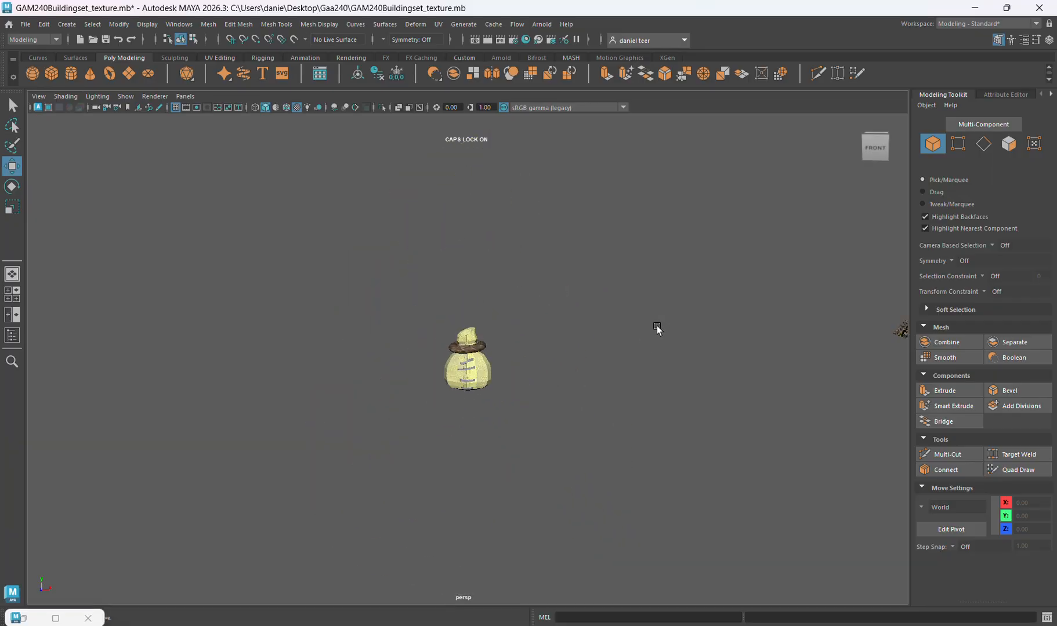
{"action": "middle_click_drag", "start_coordinate": [690, 392], "coordinate": [247, 348], "text": "alt"}
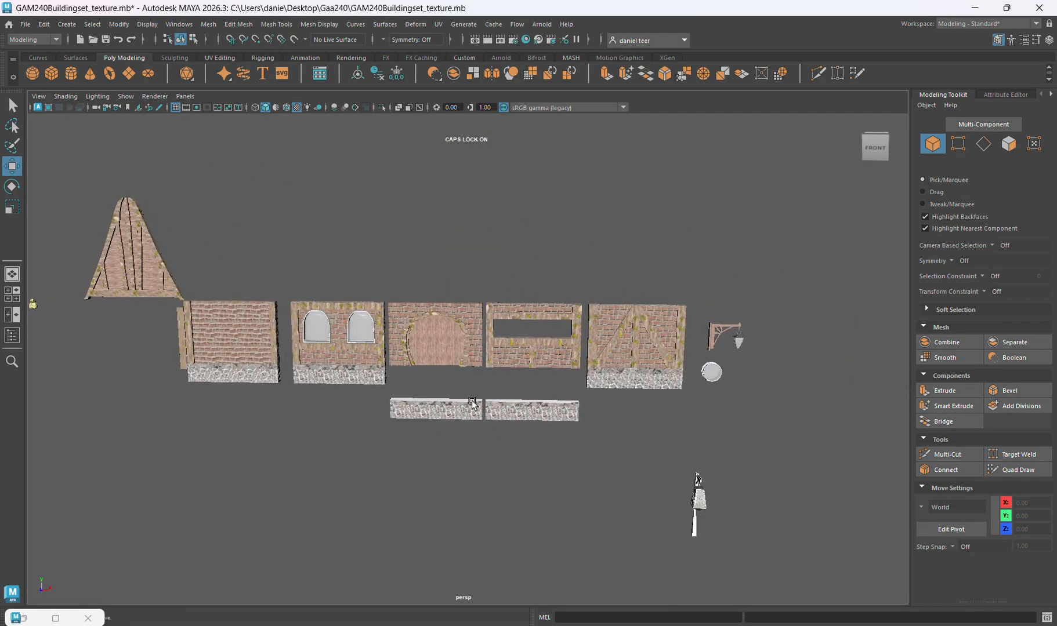
{"action": "middle_click_drag", "start_coordinate": [657, 428], "coordinate": [562, 398], "text": "alt"}
{"action": "left_click_drag", "start_coordinate": [565, 417], "coordinate": [607, 409], "text": "alt"}
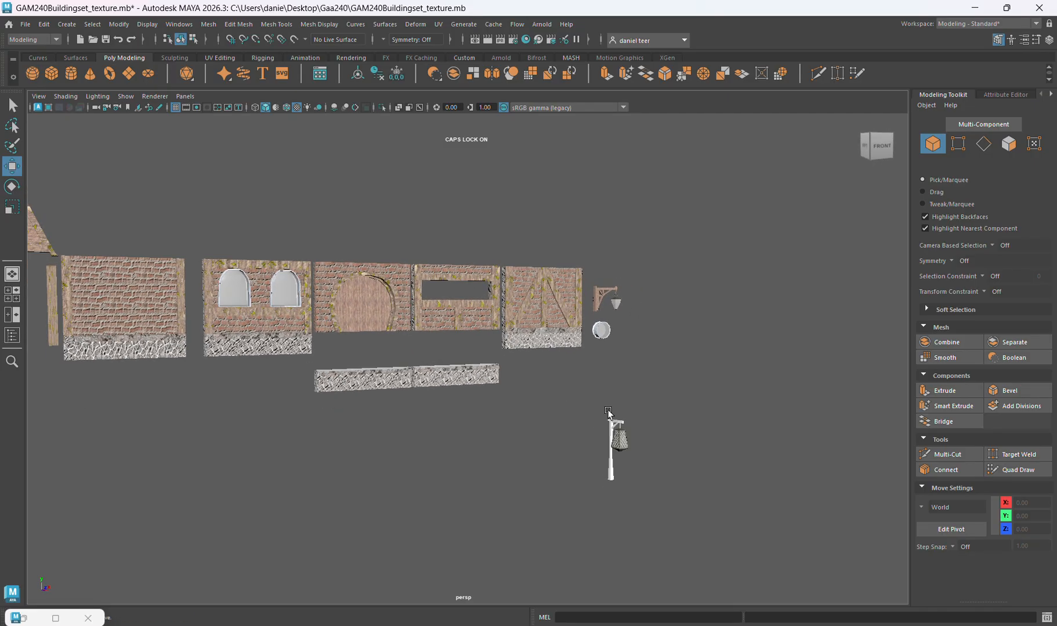
Step: Select the arched window frame nearest the round door and center the view on it
{"action": "left_click_drag", "start_coordinate": [564, 405], "coordinate": [695, 425], "text": "alt"}
{"action": "scroll", "coordinate": [484, 236], "scroll_direction": "up", "scroll_amount": 8}
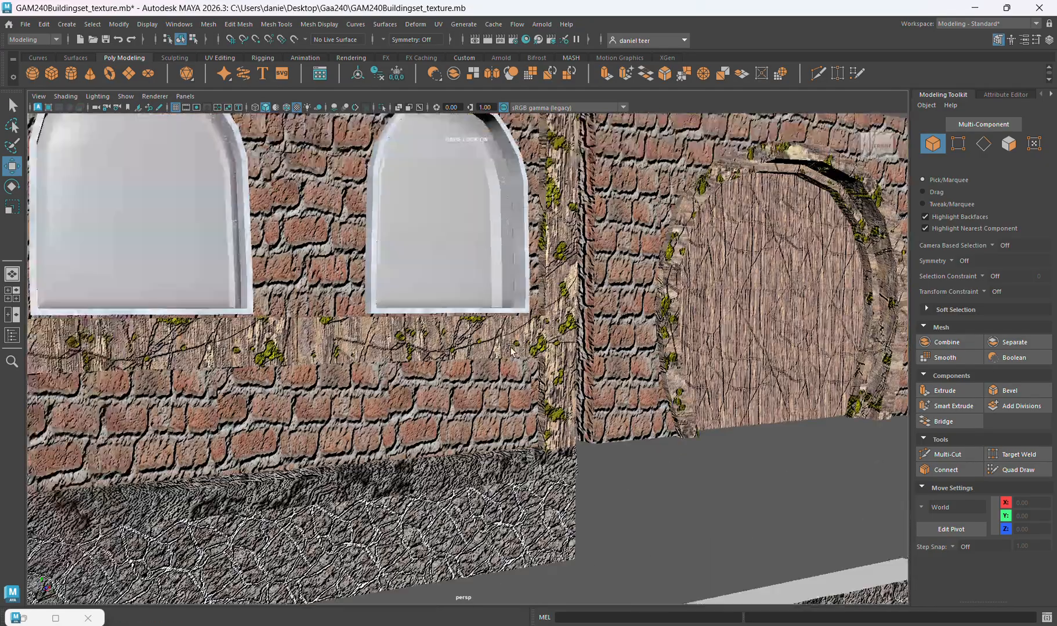
{"action": "middle_click_drag", "start_coordinate": [510, 348], "coordinate": [572, 439], "text": "alt"}
{"action": "left_click", "coordinate": [609, 430]}
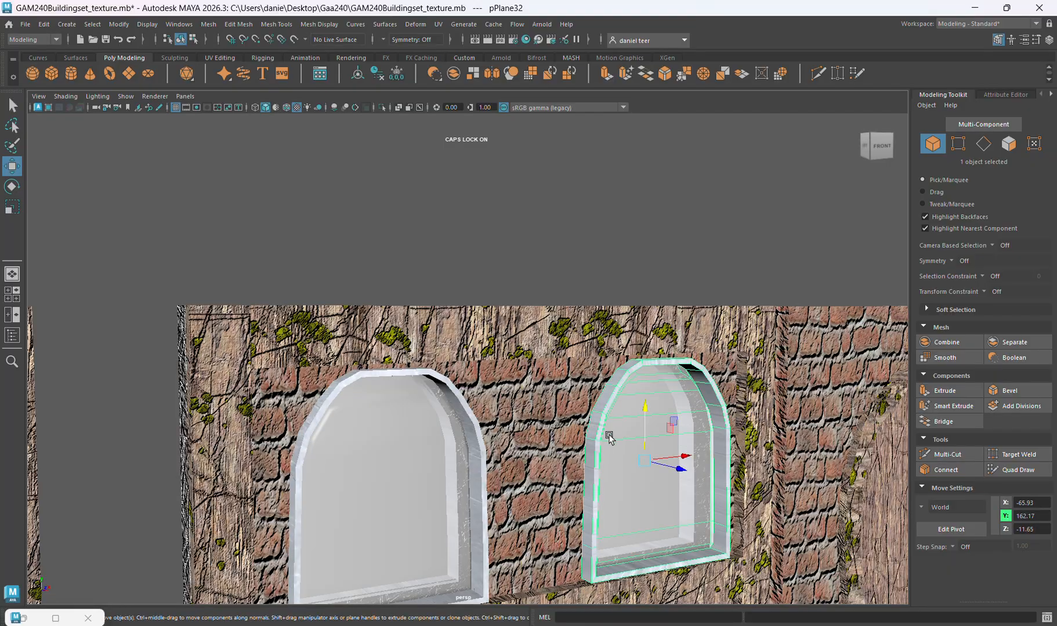
{"action": "scroll", "coordinate": [608, 429], "scroll_direction": "up", "scroll_amount": 10}
{"action": "scroll", "coordinate": [608, 430], "scroll_direction": "down", "scroll_amount": 5}
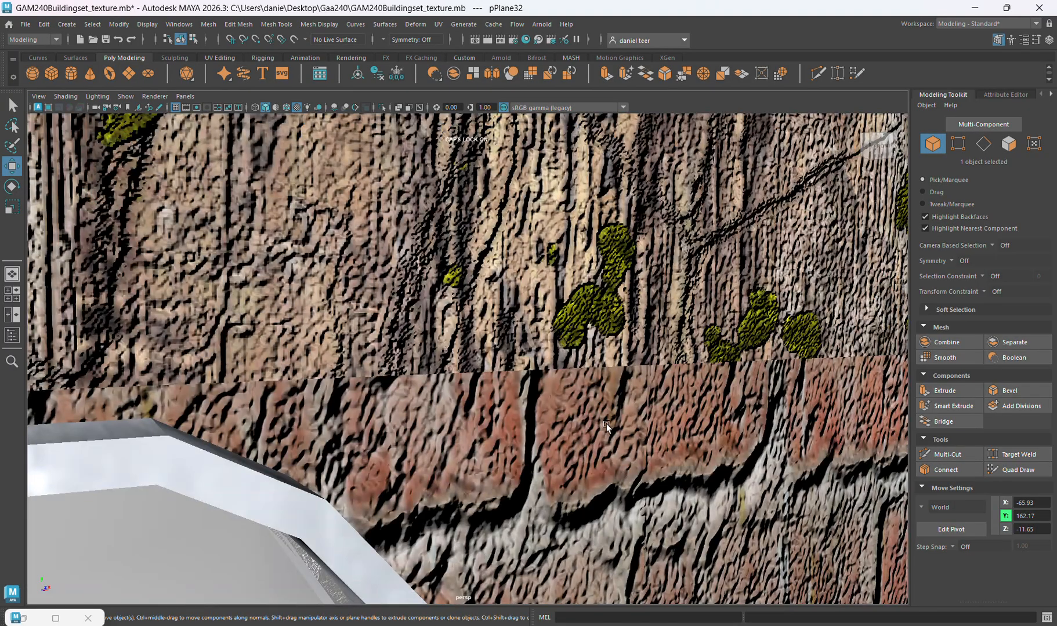
{"action": "key", "text": "f"}
Step: Examine the selected window frame's metal texture and inner recess from both sides, then return to the full row of wall pieces
{"action": "left_click_drag", "start_coordinate": [508, 410], "coordinate": [414, 428], "text": "alt"}
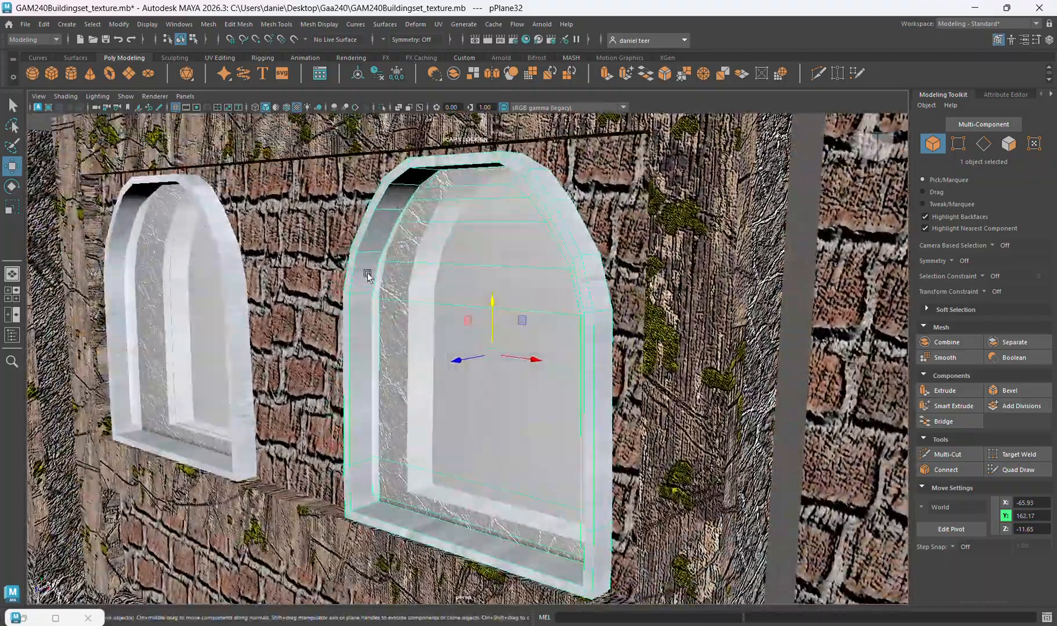
{"action": "left_click_drag", "start_coordinate": [592, 349], "coordinate": [559, 363], "text": "alt"}
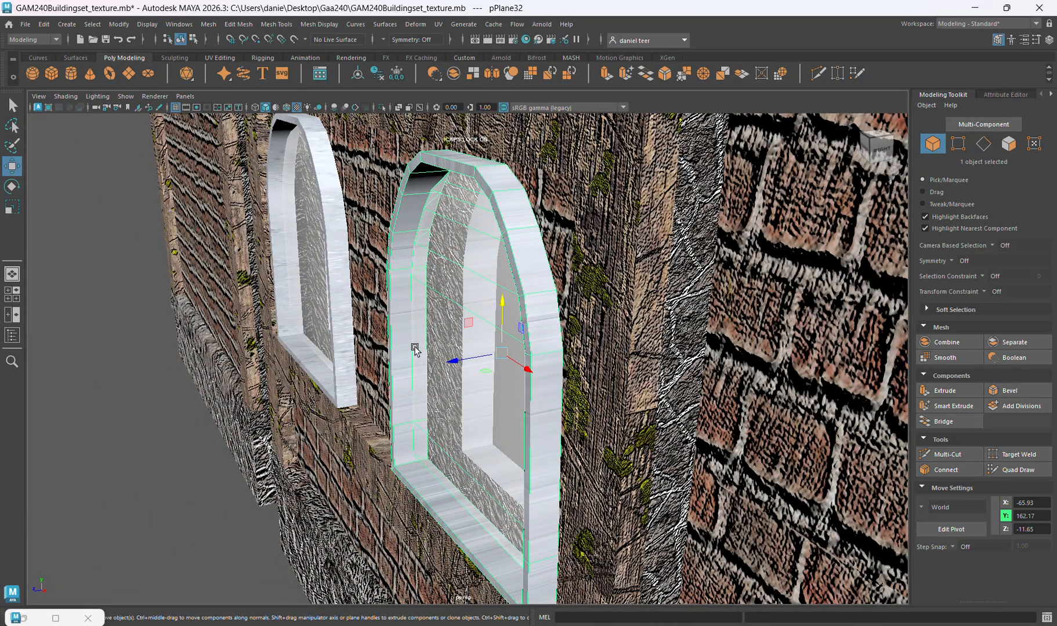
{"action": "left_click_drag", "start_coordinate": [413, 349], "coordinate": [560, 347], "text": "alt"}
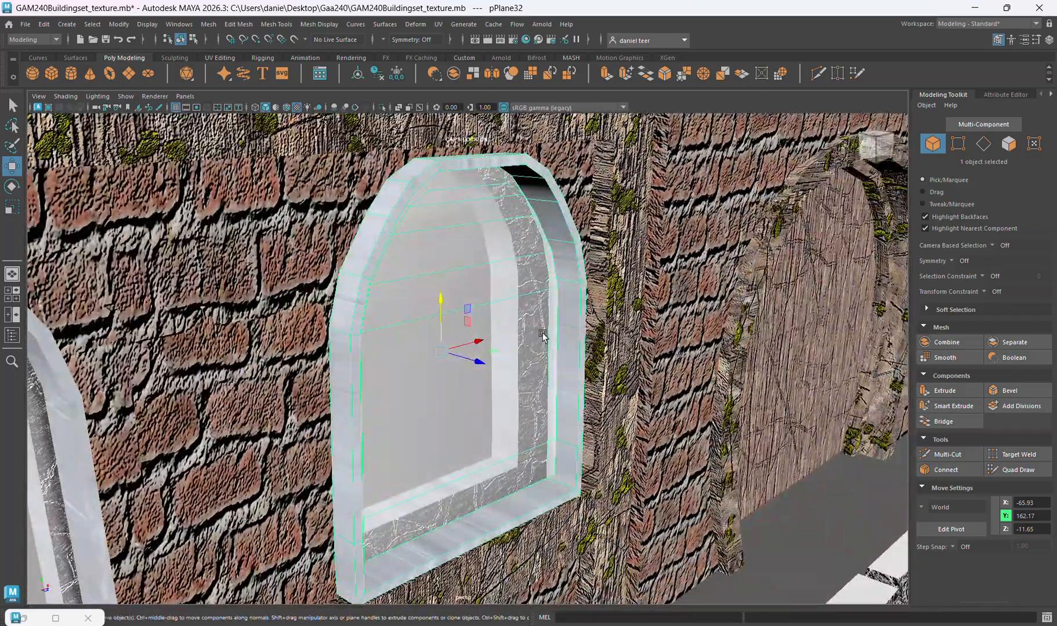
{"action": "scroll", "coordinate": [539, 335], "scroll_direction": "down", "scroll_amount": 10}
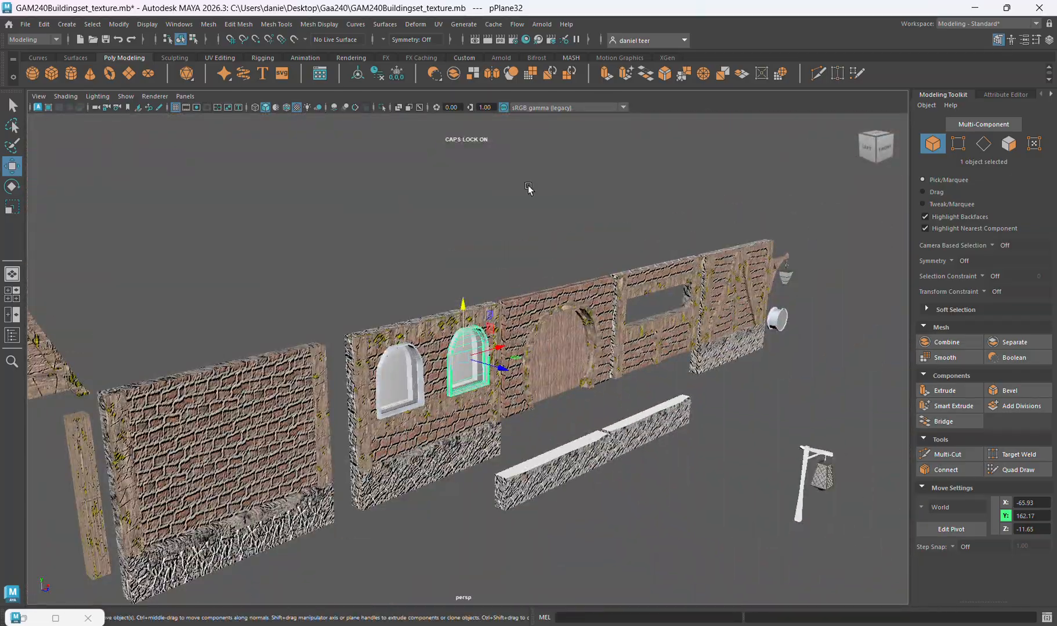